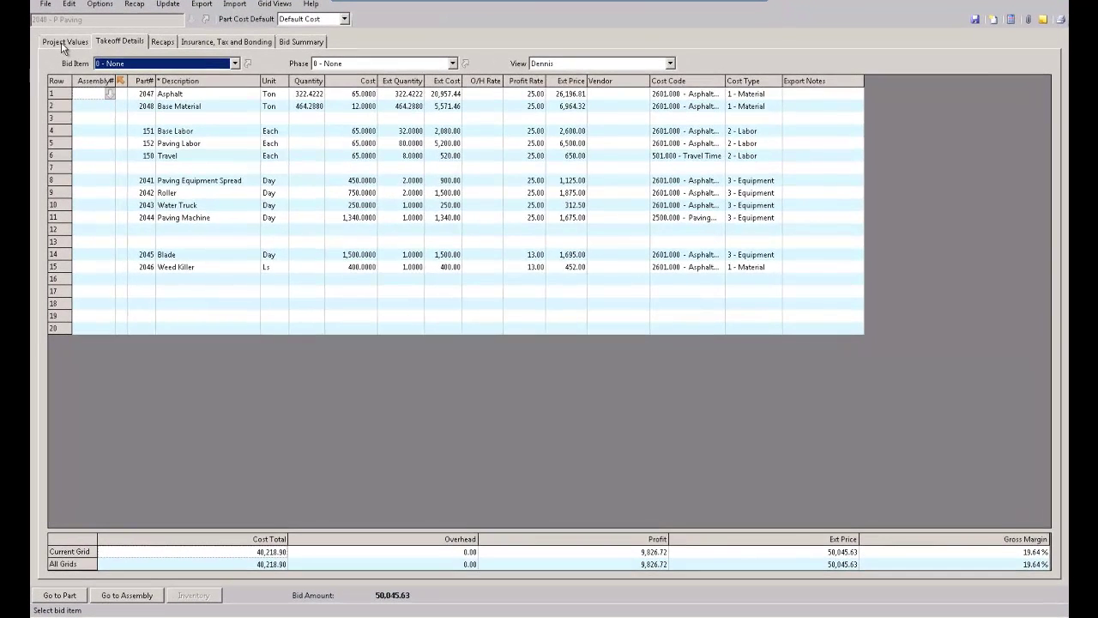
Step: Review the project values, examining the variable names and values for asphalt and base square footage and depth
{"action": "left_click", "coordinate": [64, 42]}
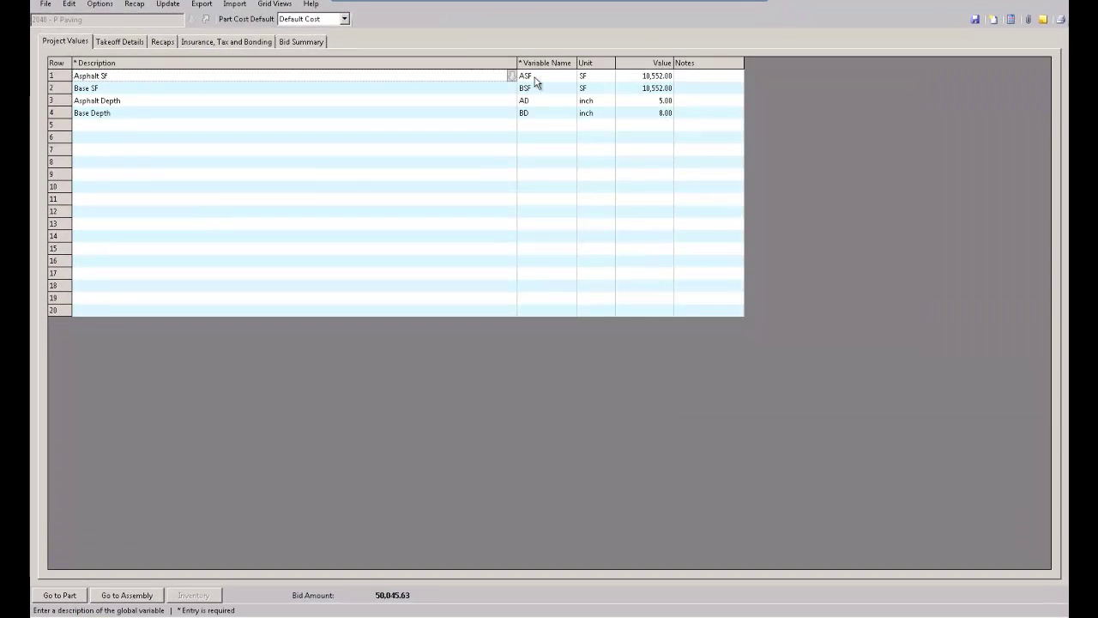
{"action": "left_click", "coordinate": [108, 92]}
{"action": "left_click", "coordinate": [64, 93]}
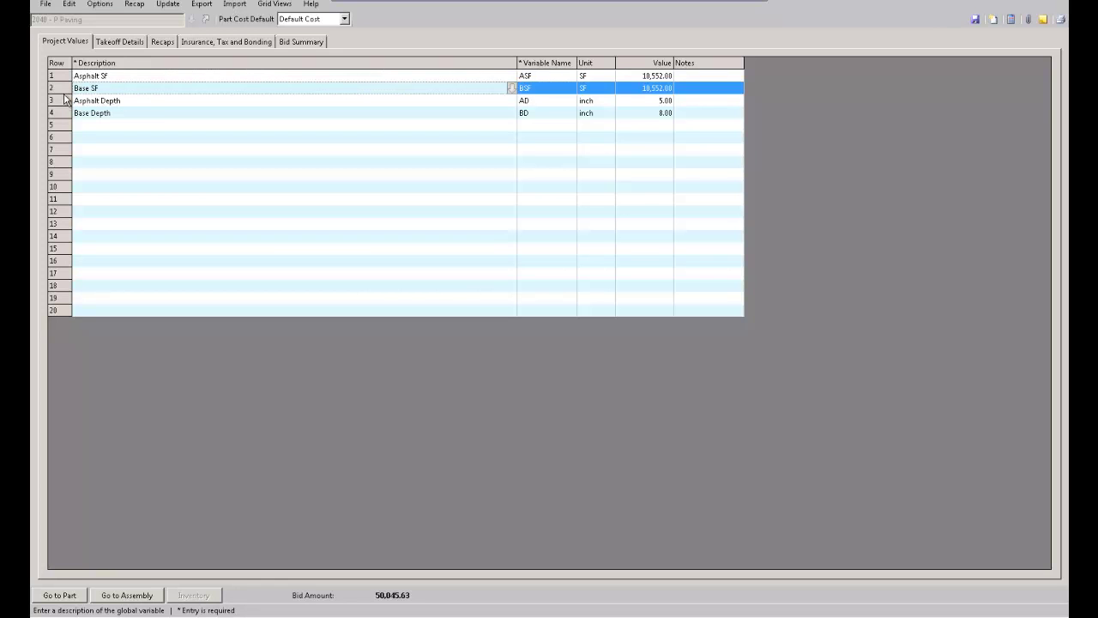
{"action": "key", "text": "Down"}
{"action": "key", "text": "Down"}
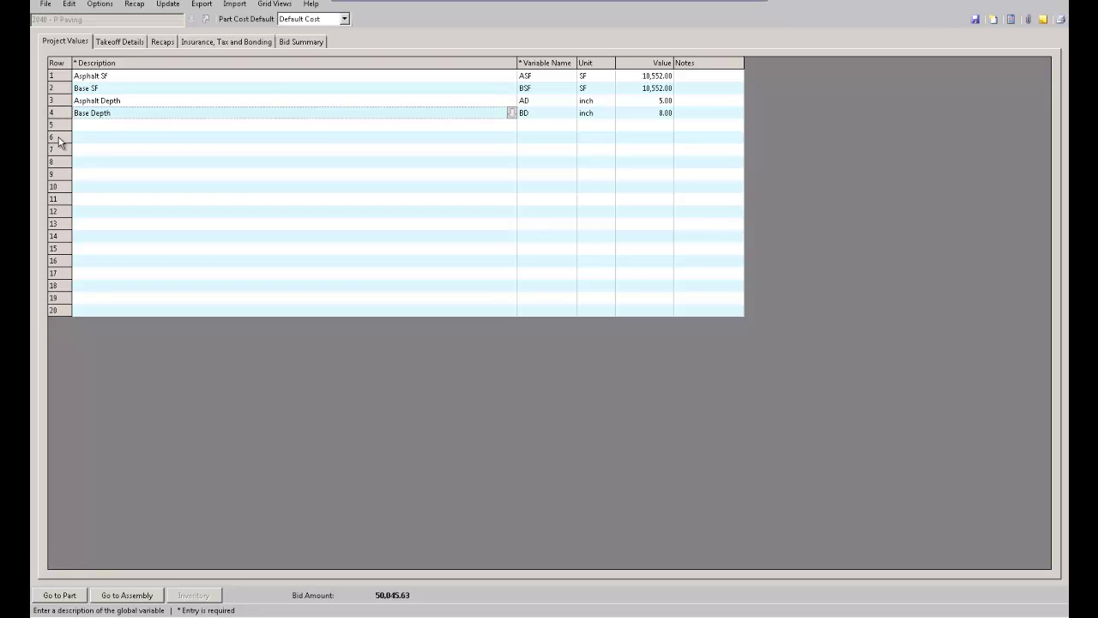
{"action": "left_click_drag", "start_coordinate": [60, 141], "coordinate": [65, 198]}
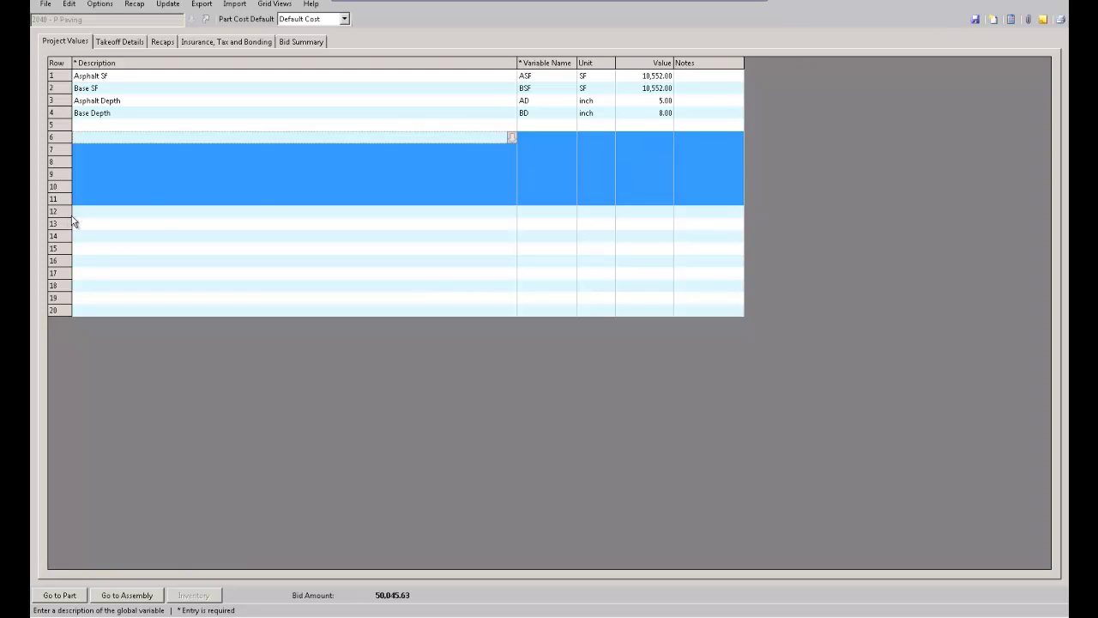
{"action": "left_click", "coordinate": [642, 76]}
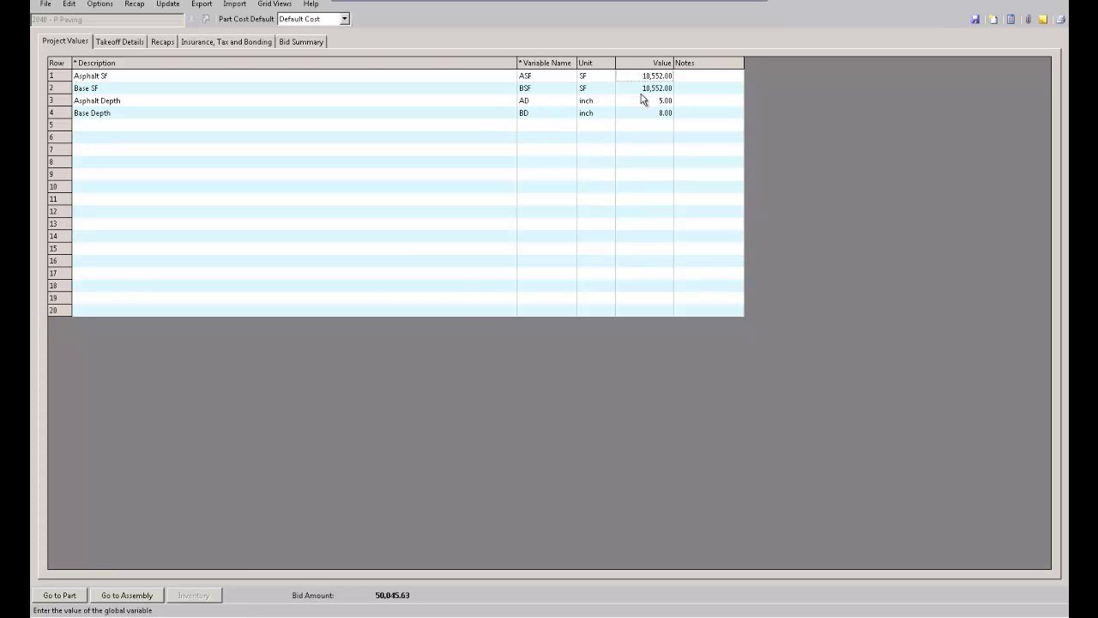
{"action": "left_click", "coordinate": [643, 102]}
{"action": "left_click", "coordinate": [641, 114]}
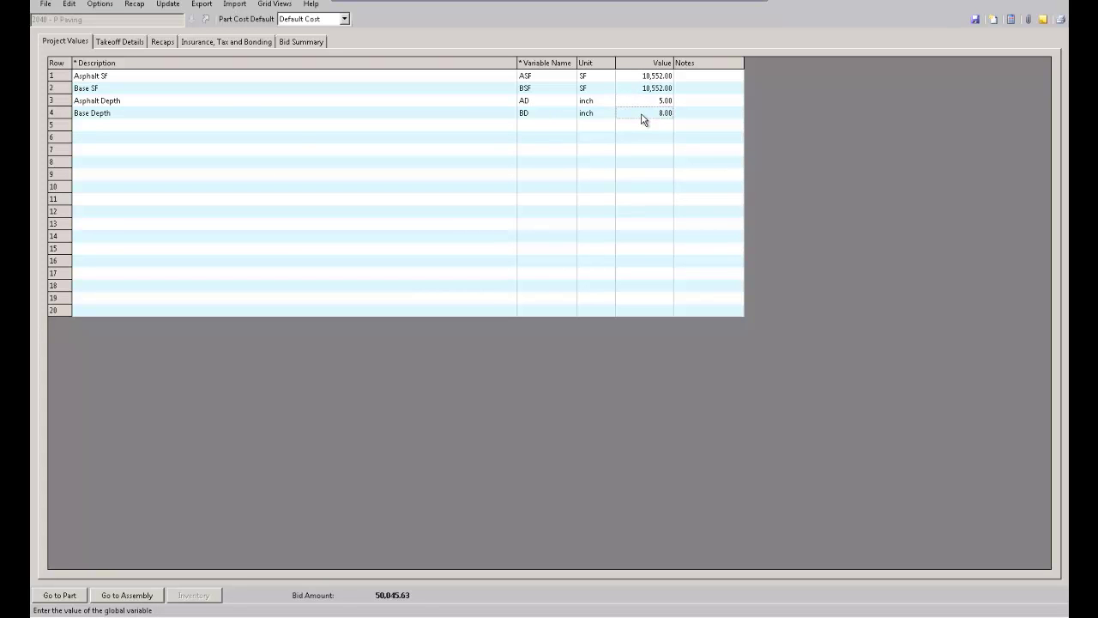
Step: Show the Formula column in the takeoff details grid and check the Asphalt and Base Material formulas and costs
{"action": "left_click", "coordinate": [117, 43]}
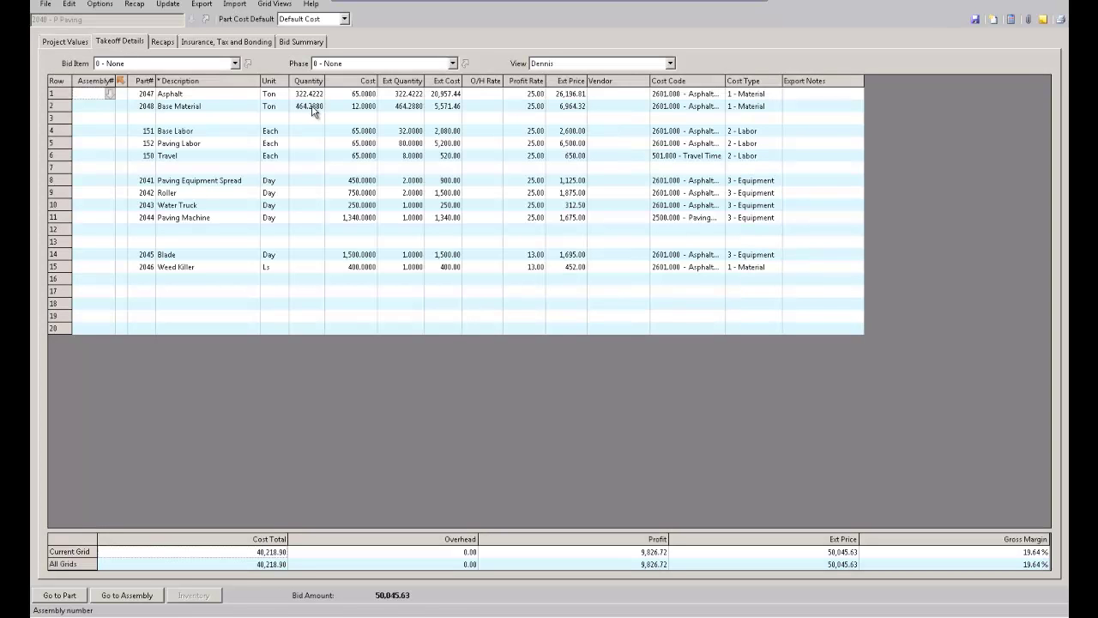
{"action": "right_click", "coordinate": [477, 95]}
{"action": "left_click", "coordinate": [511, 190]}
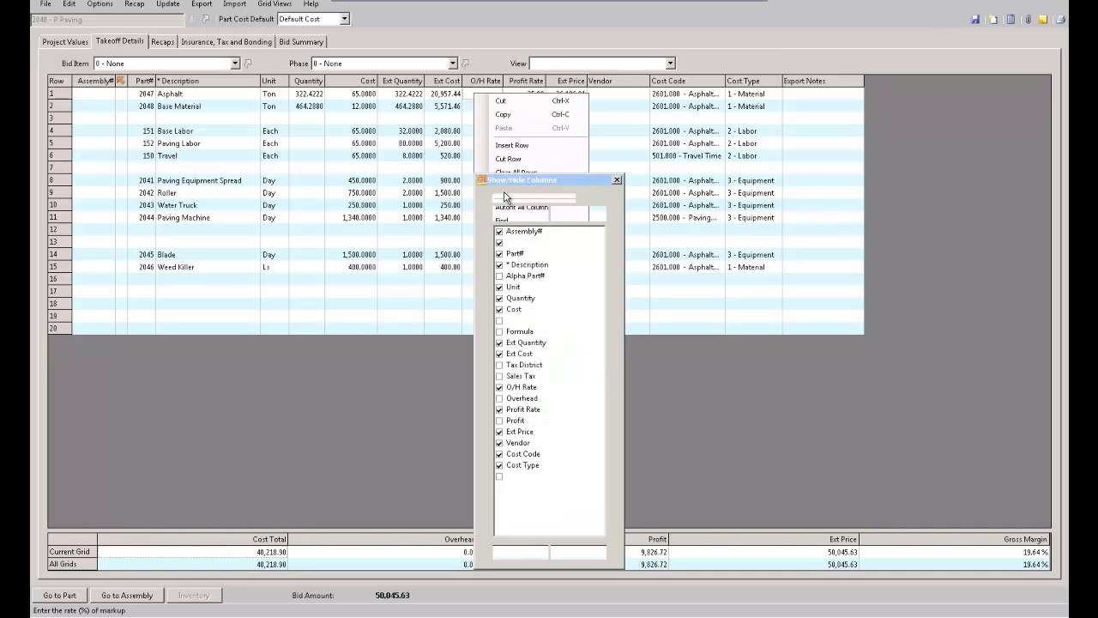
{"action": "left_click", "coordinate": [499, 332]}
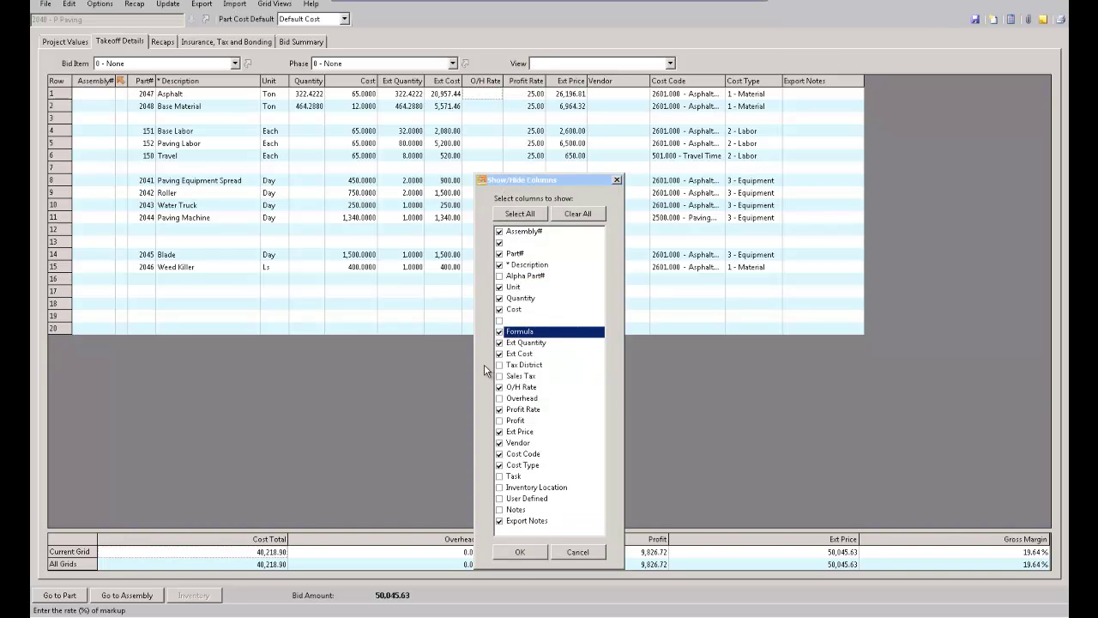
{"action": "left_click", "coordinate": [520, 552]}
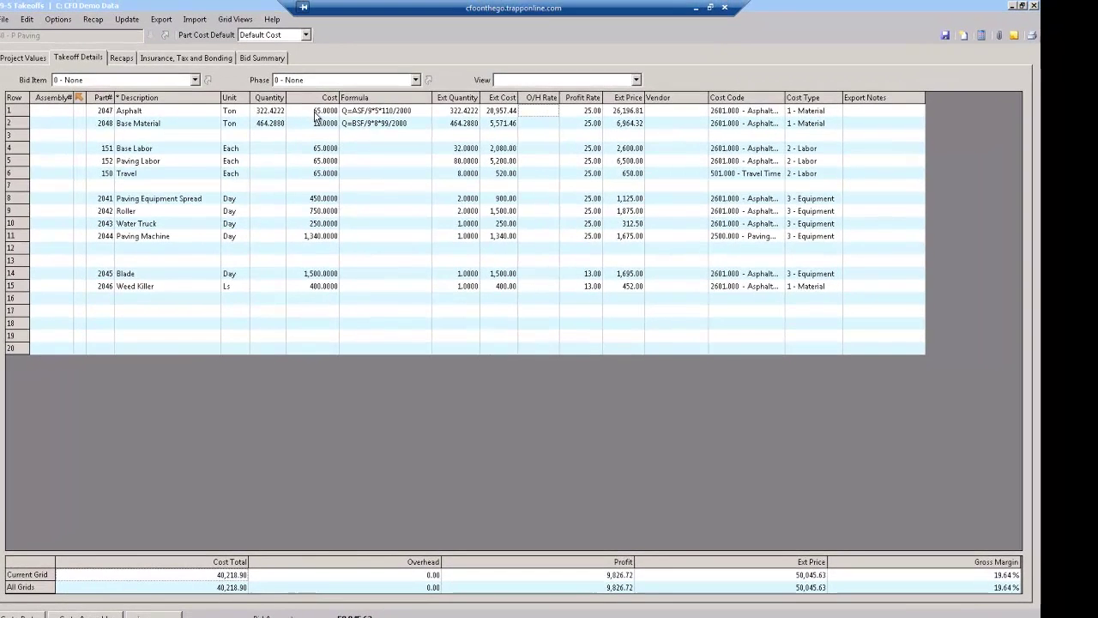
{"action": "left_click", "coordinate": [354, 95]}
{"action": "left_click", "coordinate": [318, 134]}
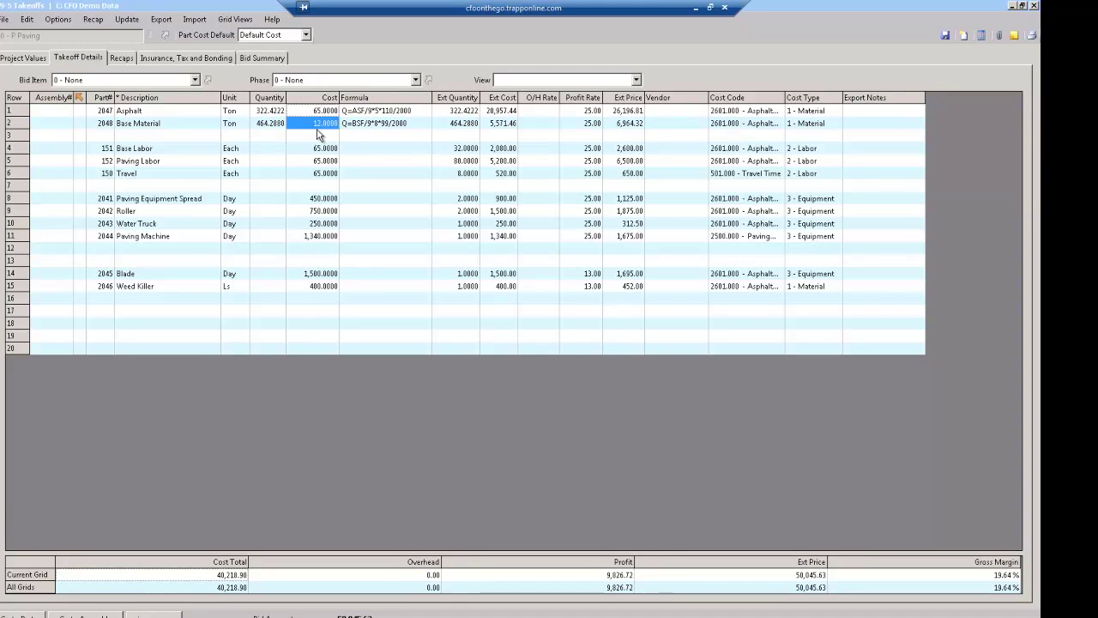
Step: Enter takeoff quantities of 32 for Base Labor, 80 for Paving Labor and 8 for Travel
{"action": "left_click", "coordinate": [269, 157]}
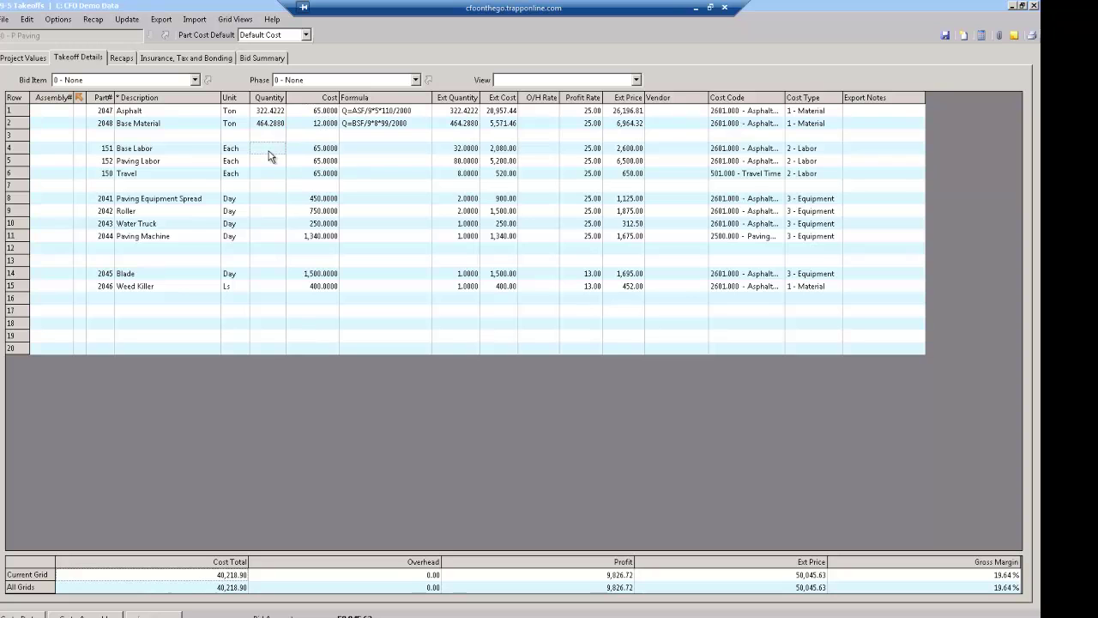
{"action": "type", "text": "32"}
{"action": "key", "text": "Return"}
{"action": "type", "text": "80"}
{"action": "key", "text": "Return"}
{"action": "type", "text": "8"}
{"action": "key", "text": "Return"}
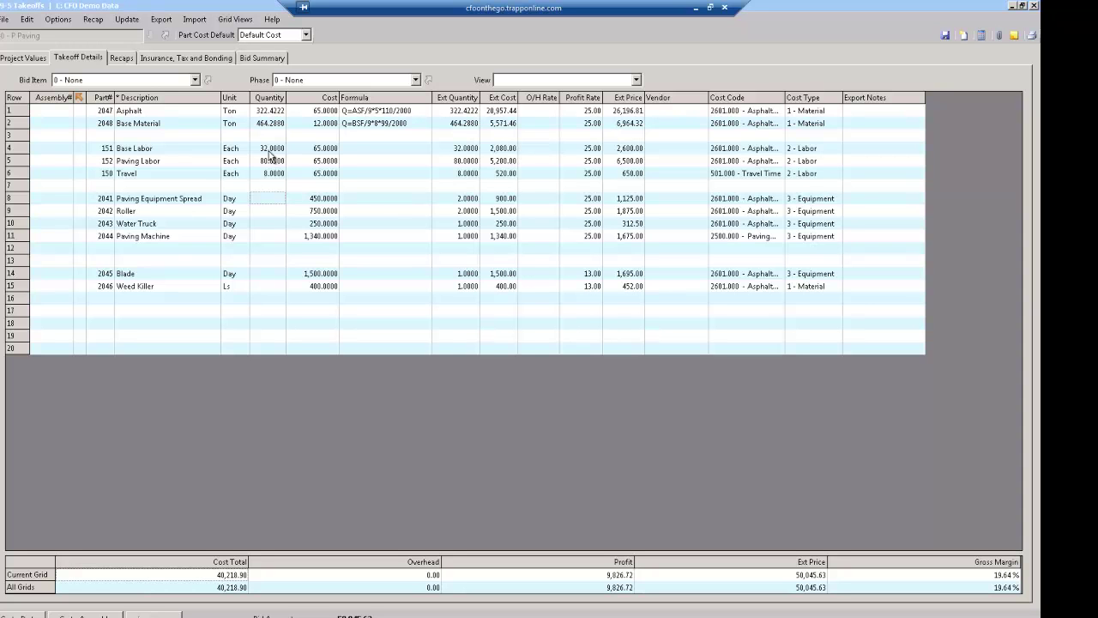
Step: Enter quantities of 2 for Paving Equipment Spread and Roller, and 1 for Water Truck and Paving Machine
{"action": "type", "text": "2"}
{"action": "key", "text": "Return"}
{"action": "type", "text": "2"}
{"action": "key", "text": "Return"}
{"action": "type", "text": "1"}
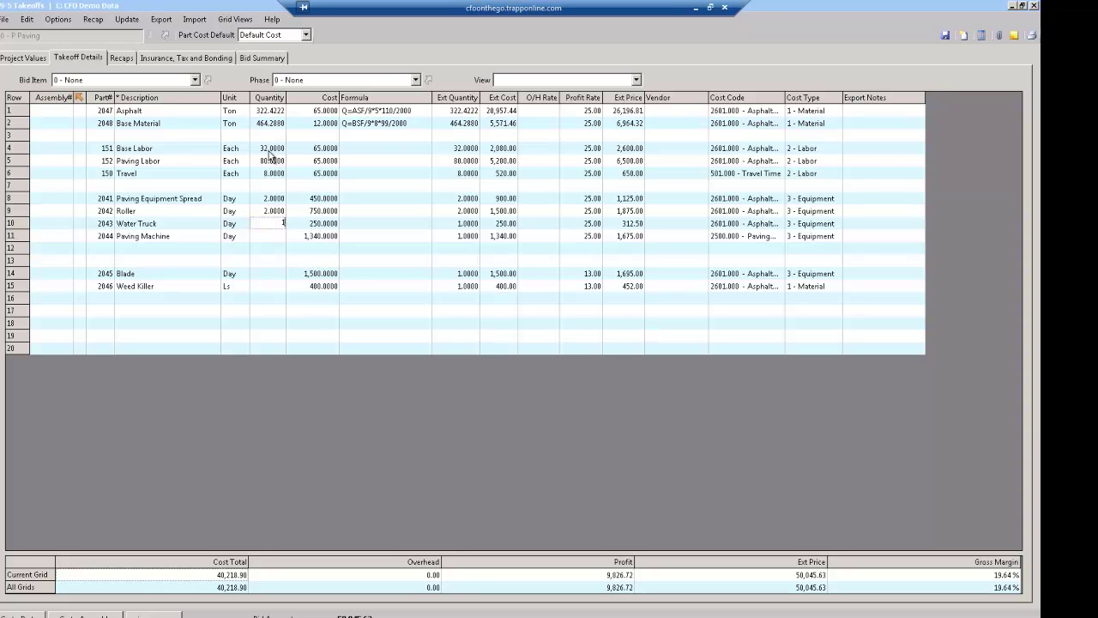
{"action": "key", "text": "Return"}
{"action": "type", "text": "1"}
{"action": "key", "text": "Return"}
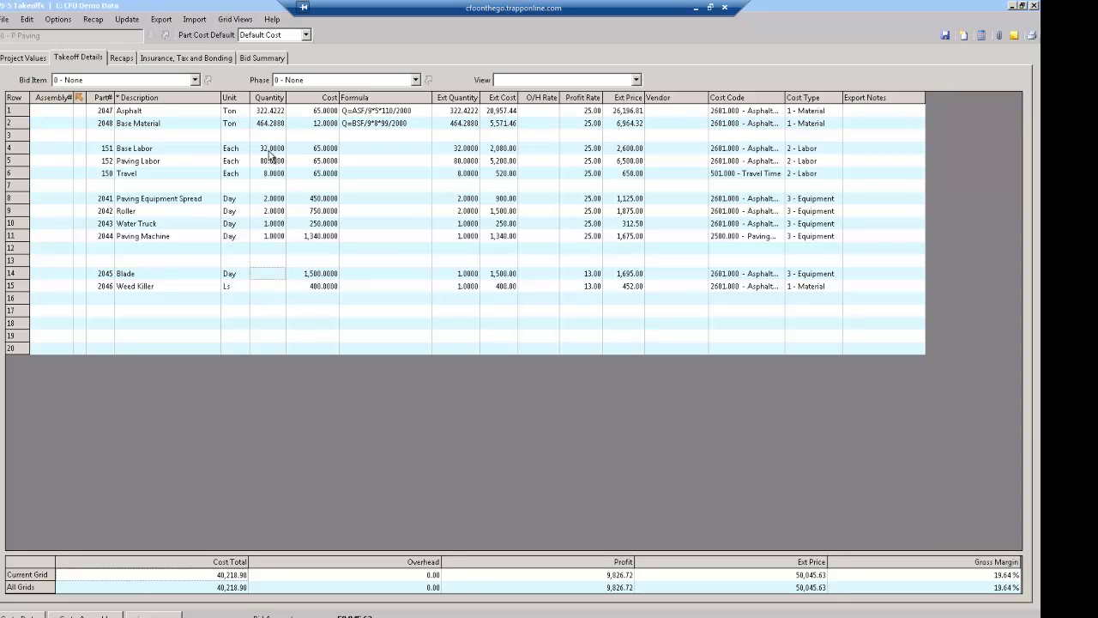
Step: Set the Blade and Weed Killer quantities to 1 with a Weed Killer cost of 425, and recalculate the takeoff
{"action": "type", "text": "1"}
{"action": "key", "text": "Return"}
{"action": "type", "text": "1"}
{"action": "key", "text": "Tab"}
{"action": "type", "text": "425"}
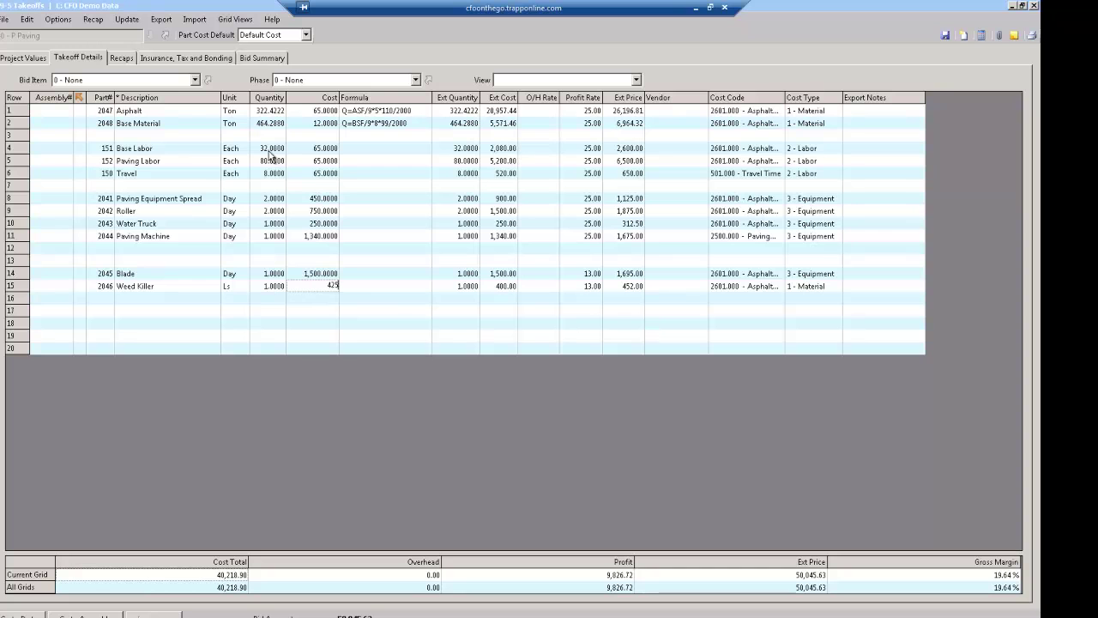
{"action": "key", "text": "Tab"}
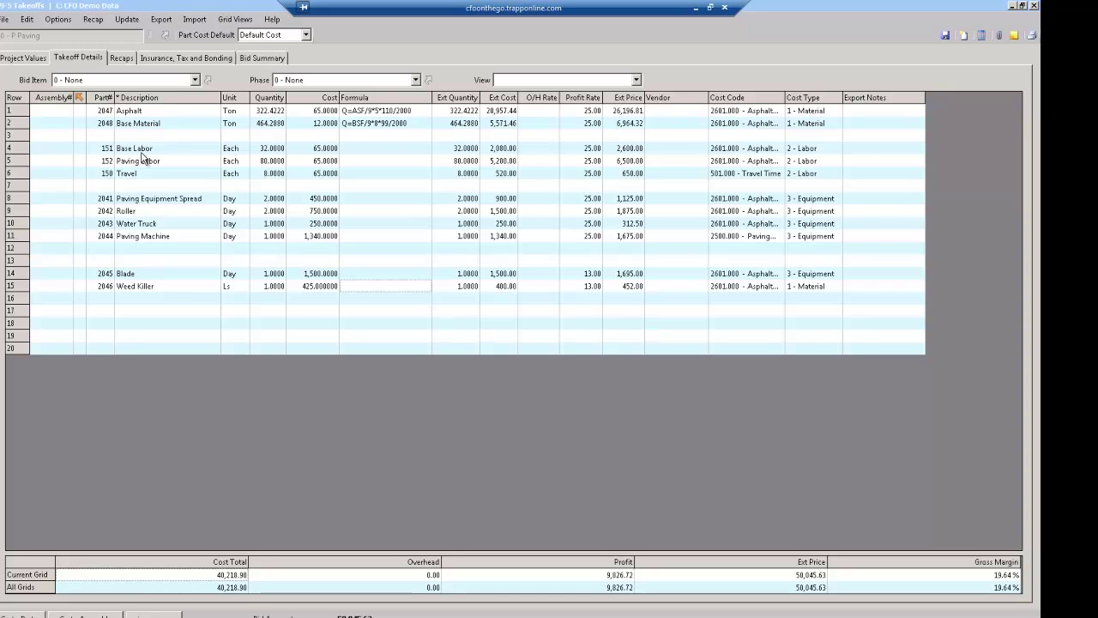
{"action": "left_click_drag", "start_coordinate": [270, 152], "coordinate": [268, 290]}
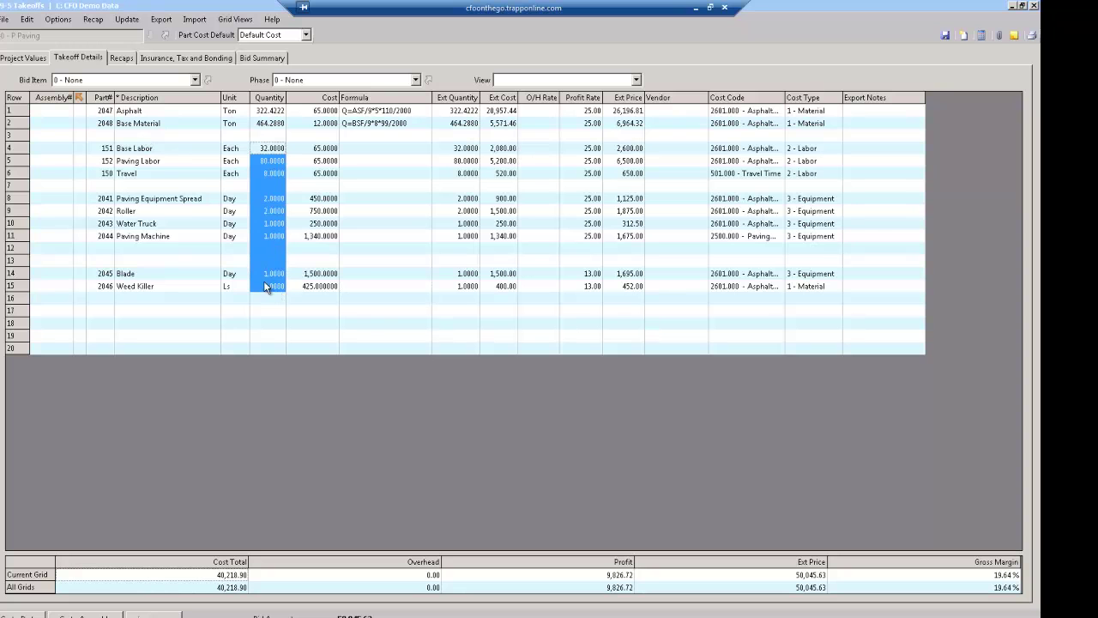
{"action": "left_click", "coordinate": [981, 34]}
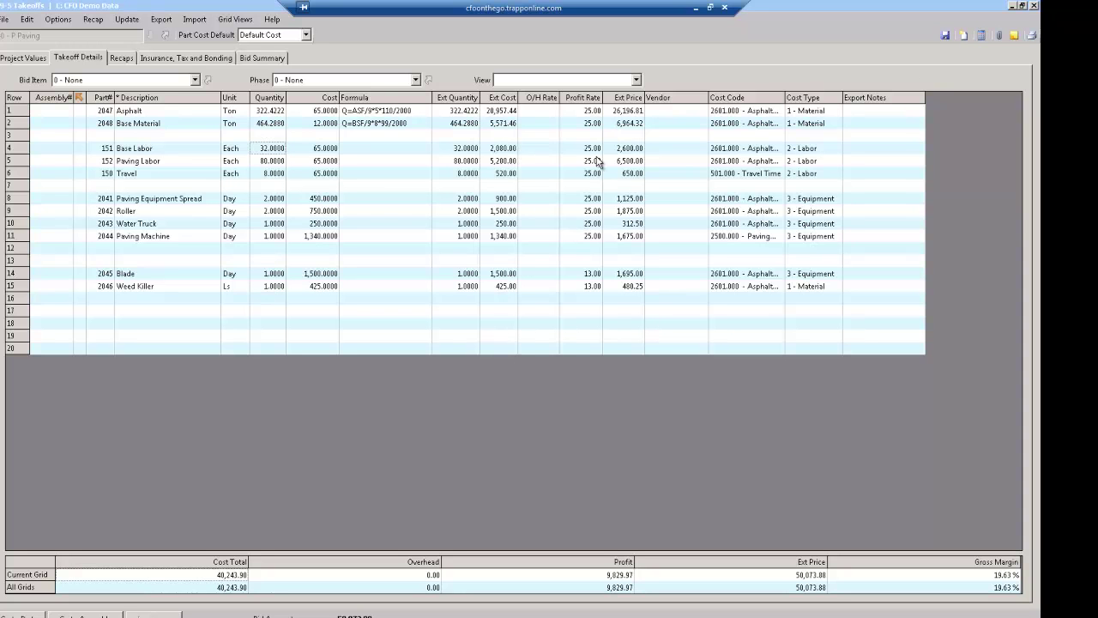
Step: Review the profit rates, extended costs, extended prices, cost codes and cost types of the takeoff lines
{"action": "left_click", "coordinate": [589, 112]}
{"action": "left_click_drag", "start_coordinate": [591, 125], "coordinate": [593, 296]}
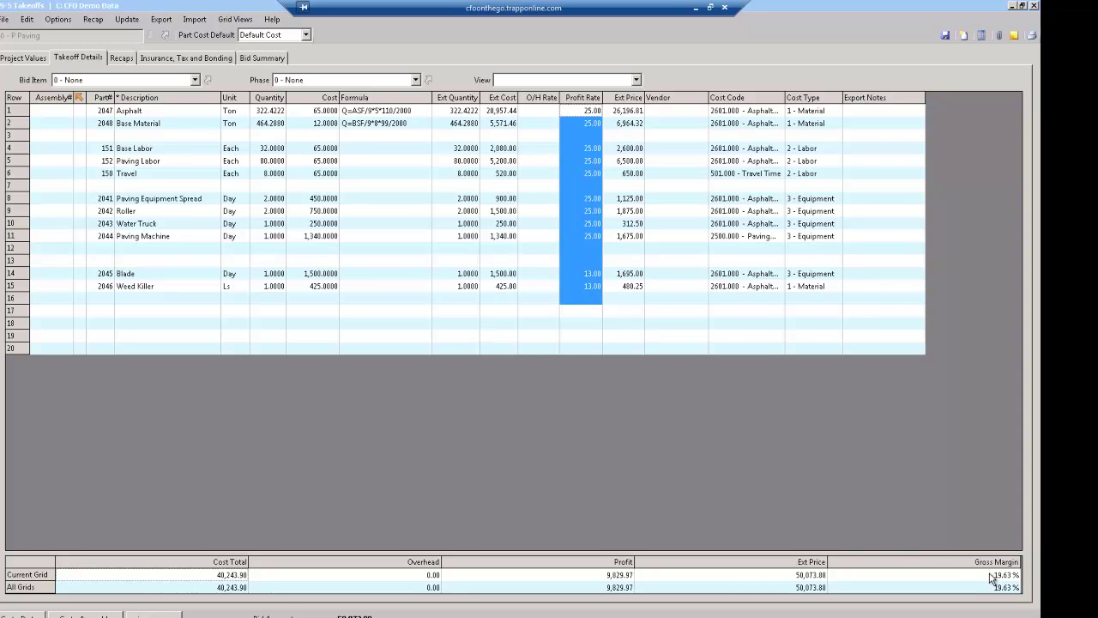
{"action": "left_click", "coordinate": [509, 101]}
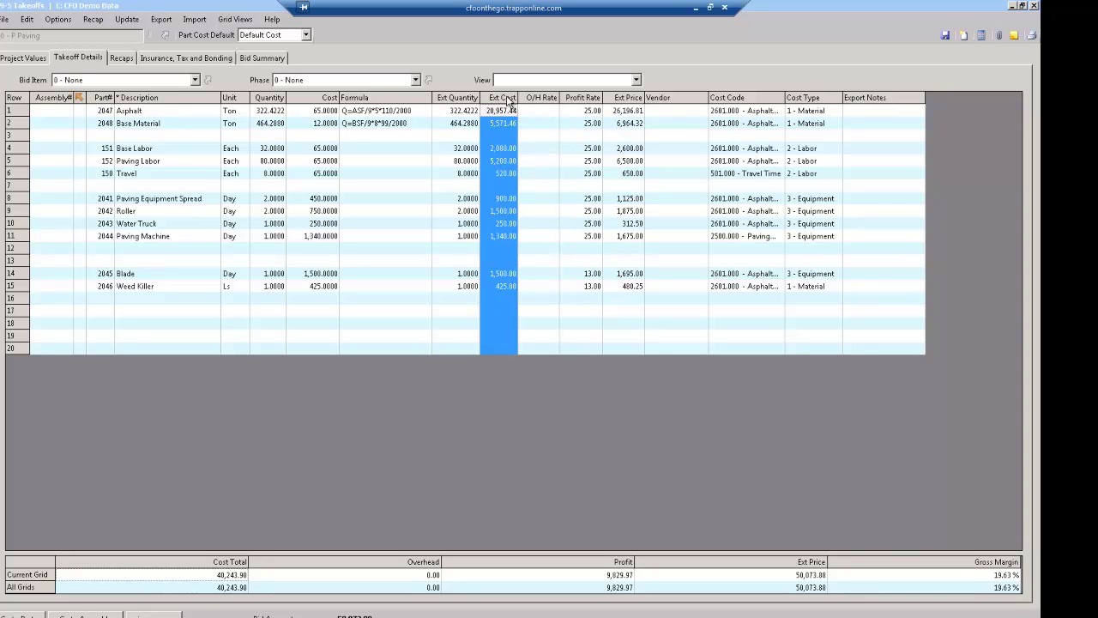
{"action": "left_click", "coordinate": [633, 100]}
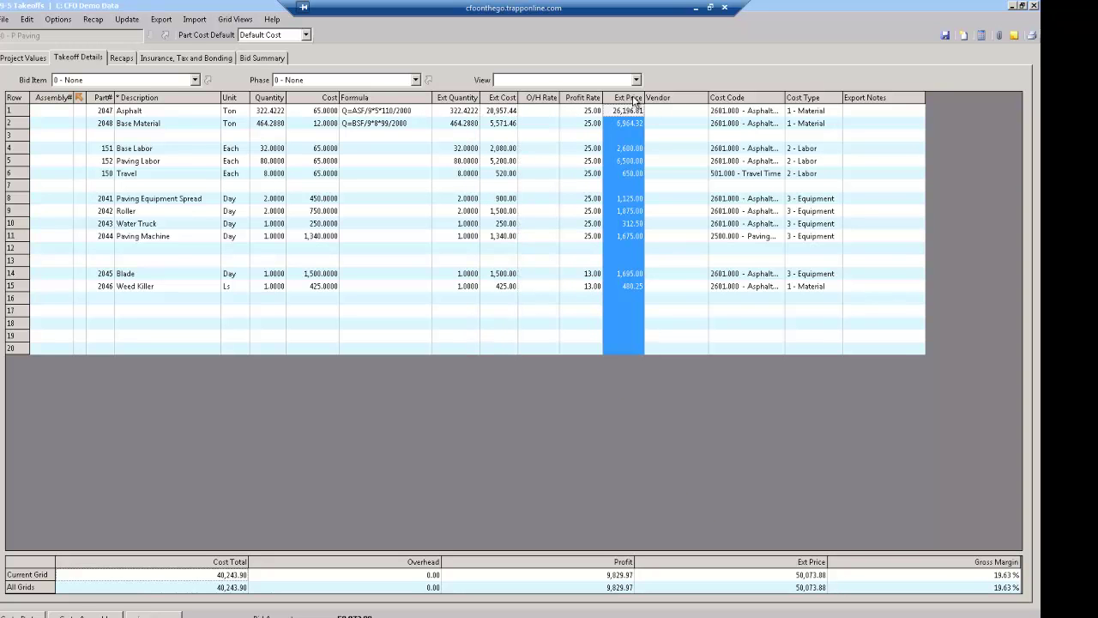
{"action": "left_click", "coordinate": [743, 100]}
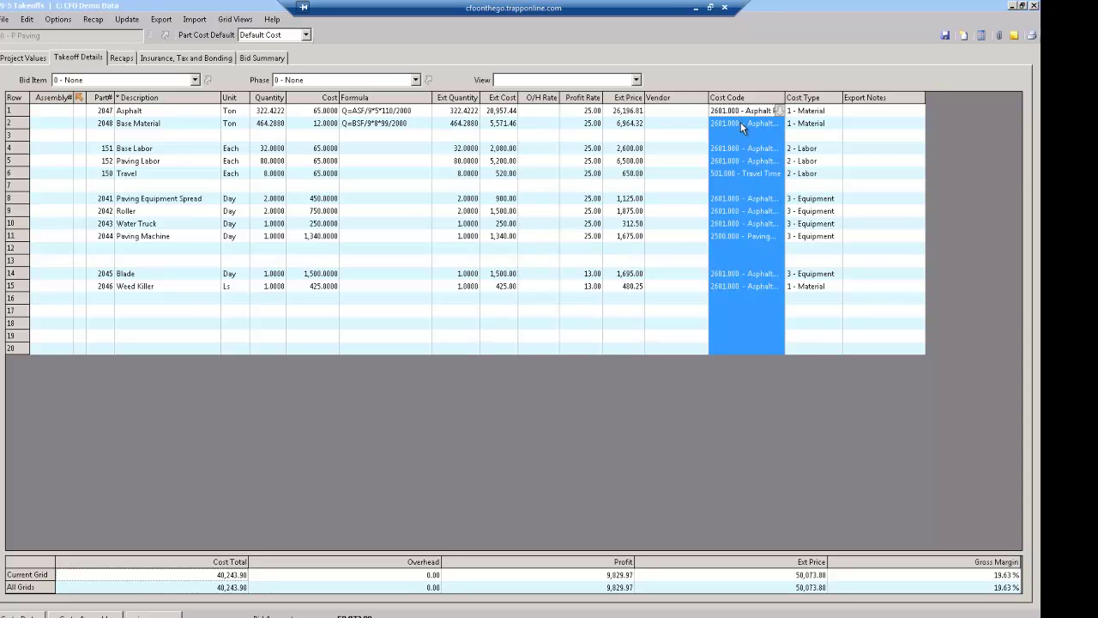
{"action": "left_click", "coordinate": [807, 111]}
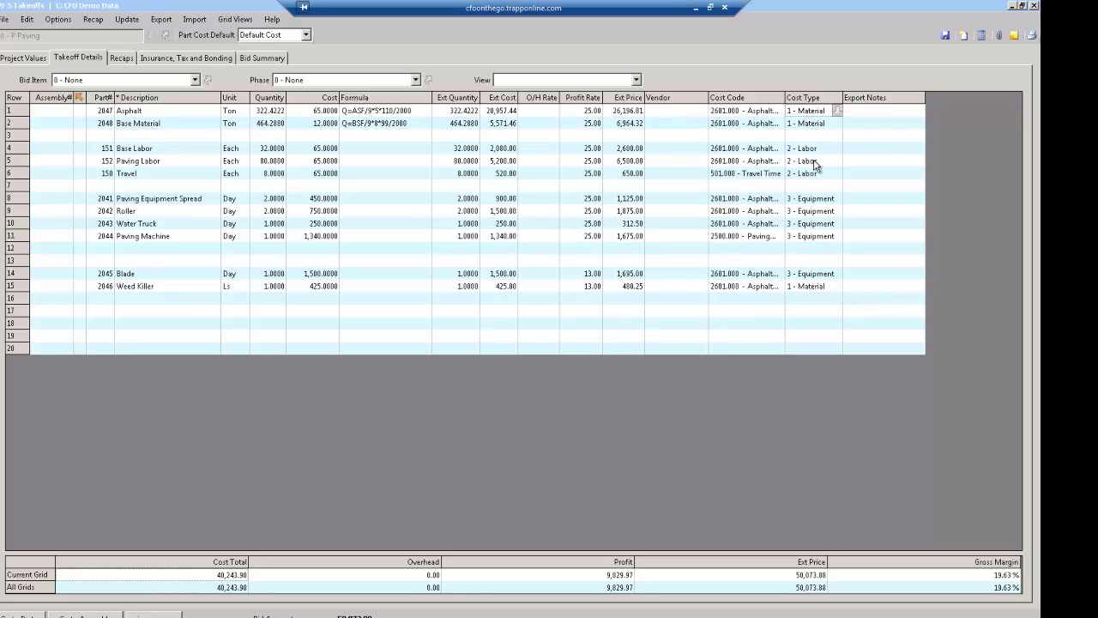
{"action": "left_click", "coordinate": [813, 149]}
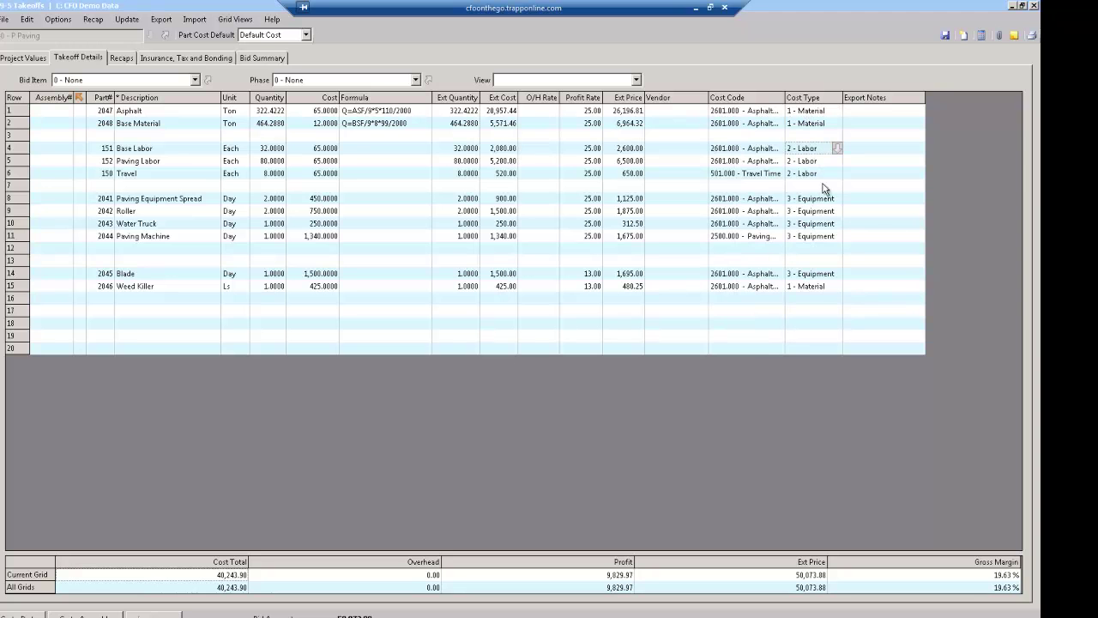
Step: Show the Notes column in the takeoff details grid
{"action": "right_click", "coordinate": [863, 107]}
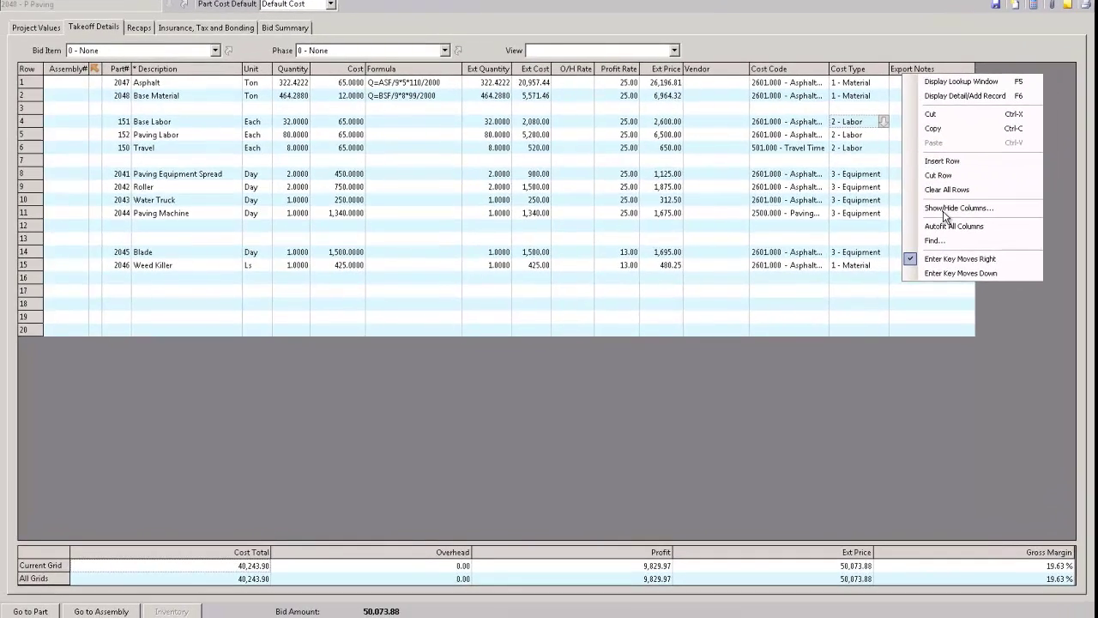
{"action": "left_click", "coordinate": [910, 231]}
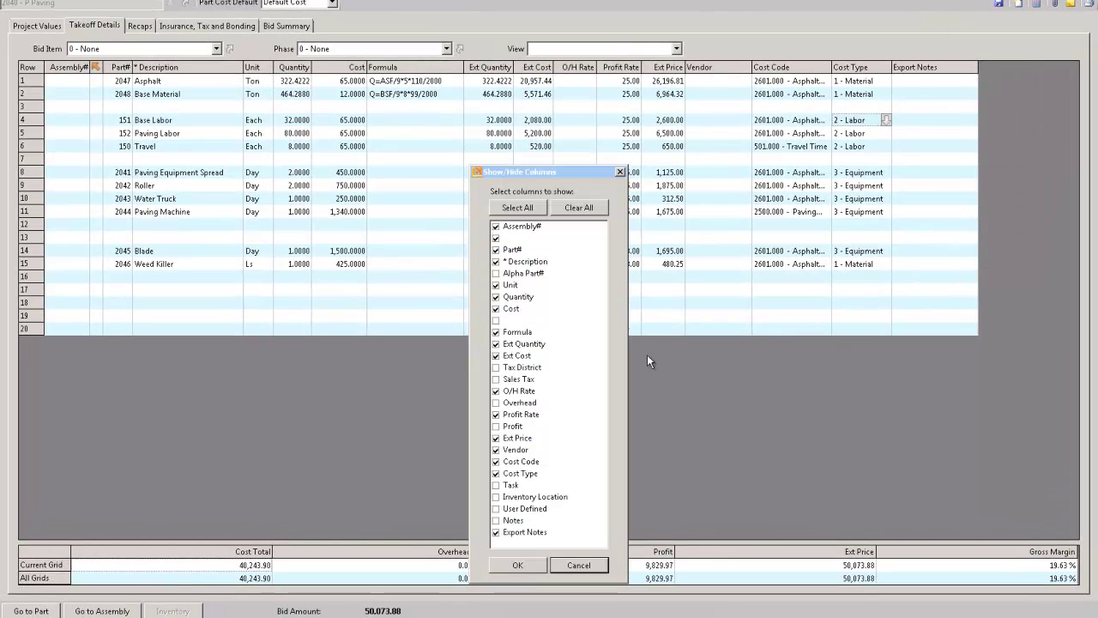
{"action": "left_click", "coordinate": [496, 520]}
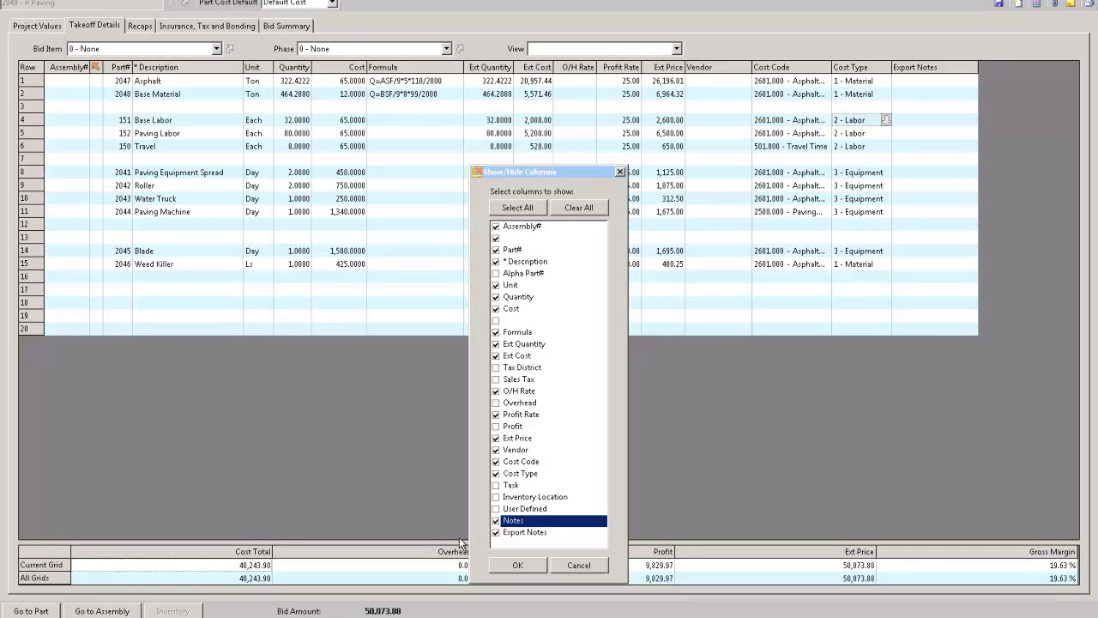
{"action": "left_click", "coordinate": [504, 566]}
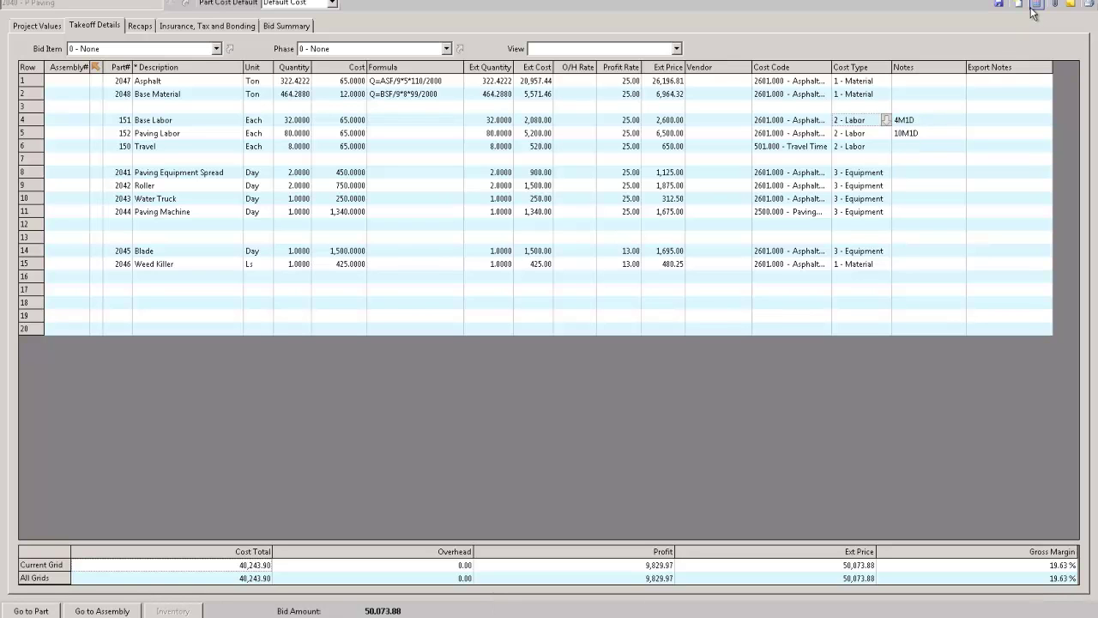
Step: Preview the Operations Report with Notes for the P Paving job, and close the report
{"action": "left_click", "coordinate": [1090, 4]}
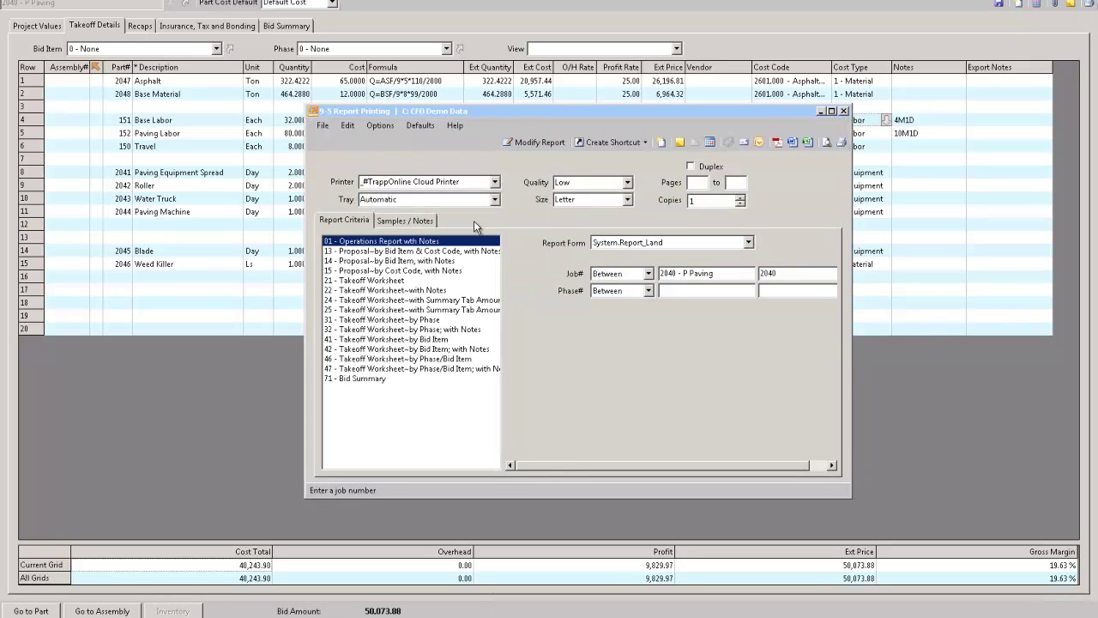
{"action": "left_click", "coordinate": [826, 142]}
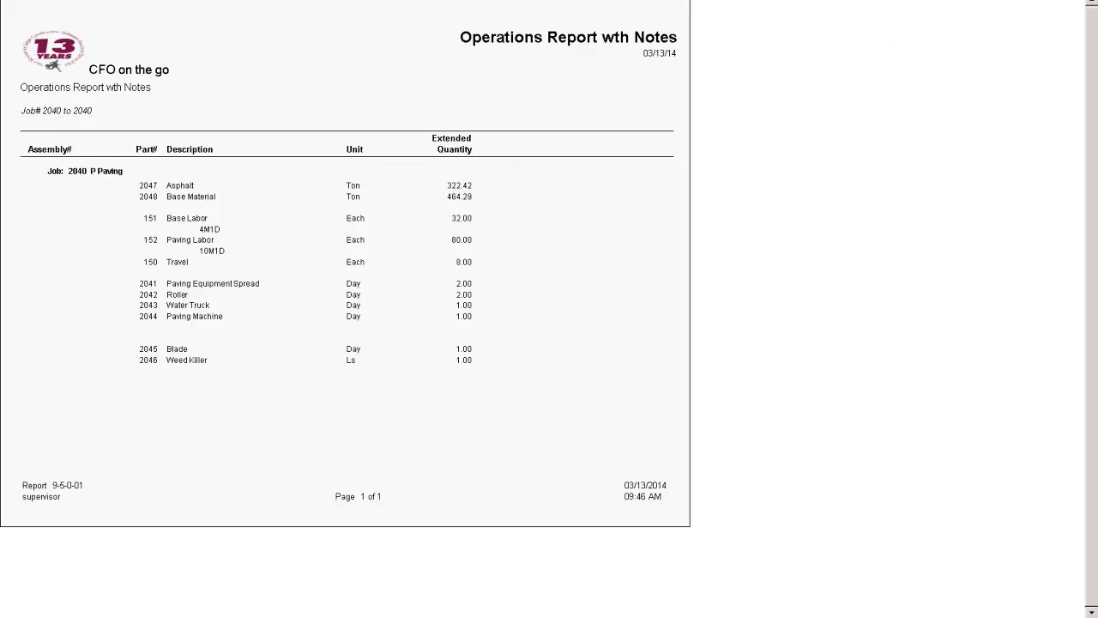
{"action": "key", "text": "Escape"}
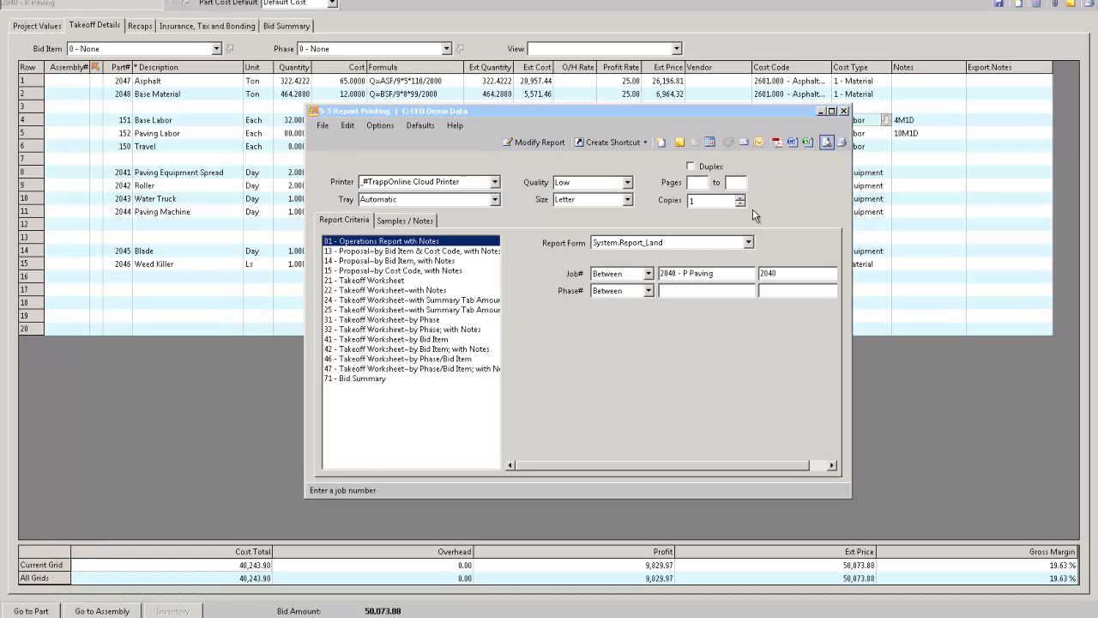
{"action": "left_click", "coordinate": [844, 110]}
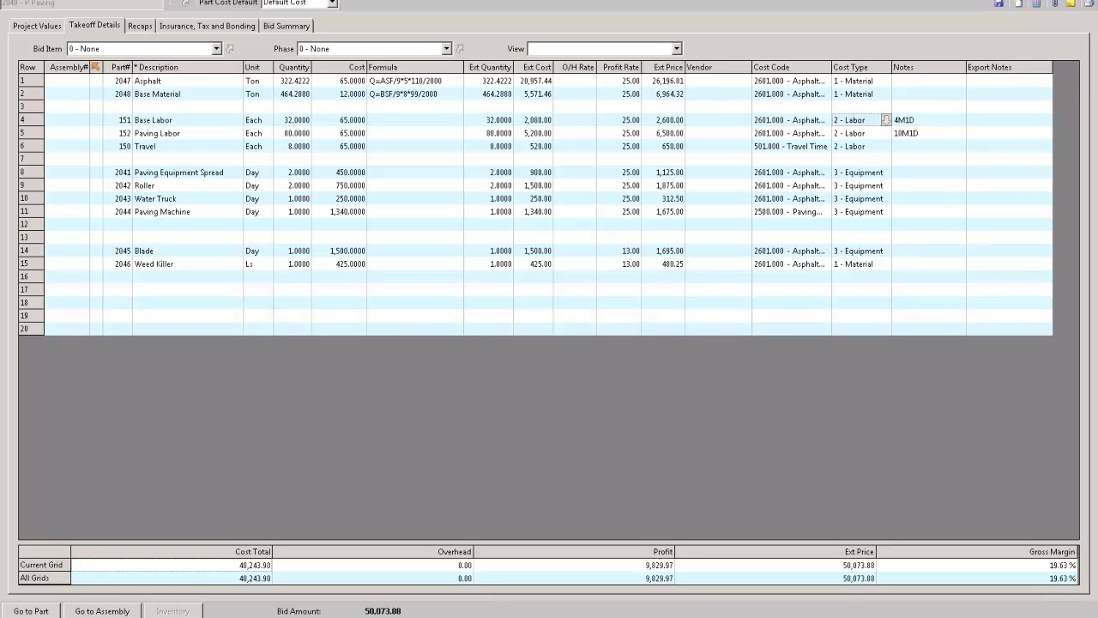
Step: Close the takeoff and open the Daily Field Reports window from the Projects area
{"action": "key", "text": "alt+F4"}
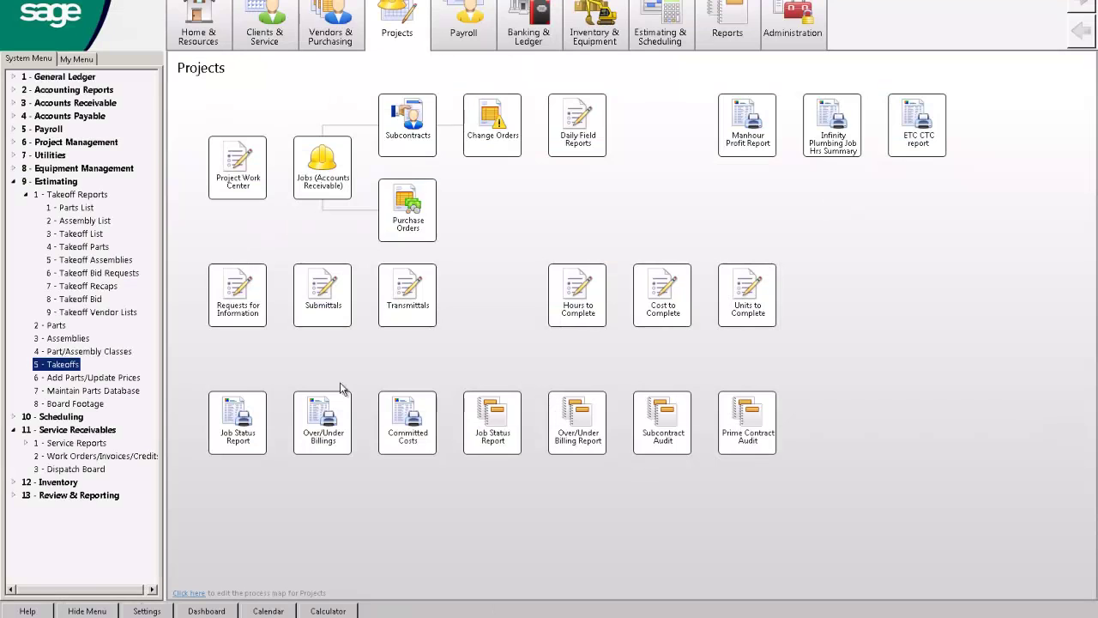
{"action": "left_click", "coordinate": [568, 136]}
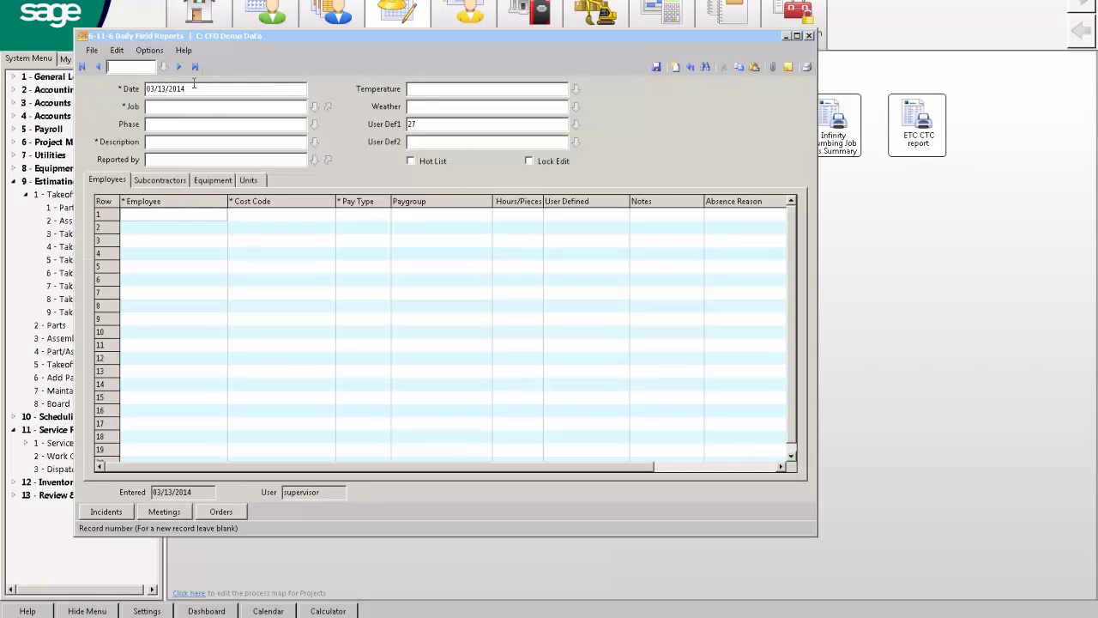
Step: Fill in the daily field report header with date 03/14/2014, job 2040 and description Paving
{"action": "left_click", "coordinate": [182, 89]}
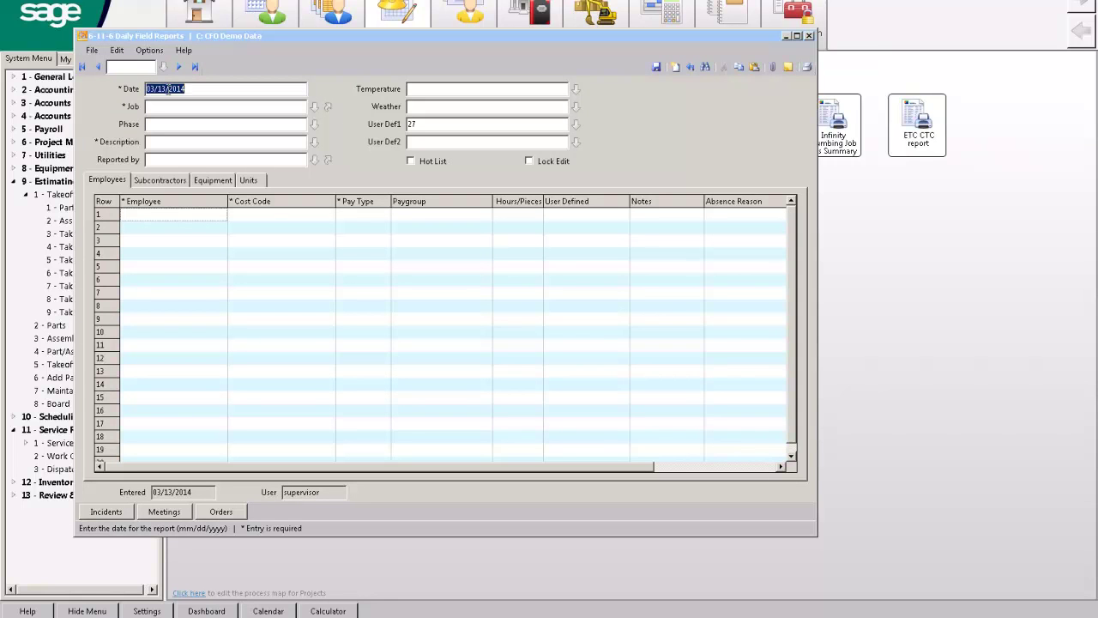
{"action": "left_click", "coordinate": [161, 89]}
{"action": "key", "text": "BackSpace"}
{"action": "type", "text": "4"}
{"action": "left_click", "coordinate": [186, 105]}
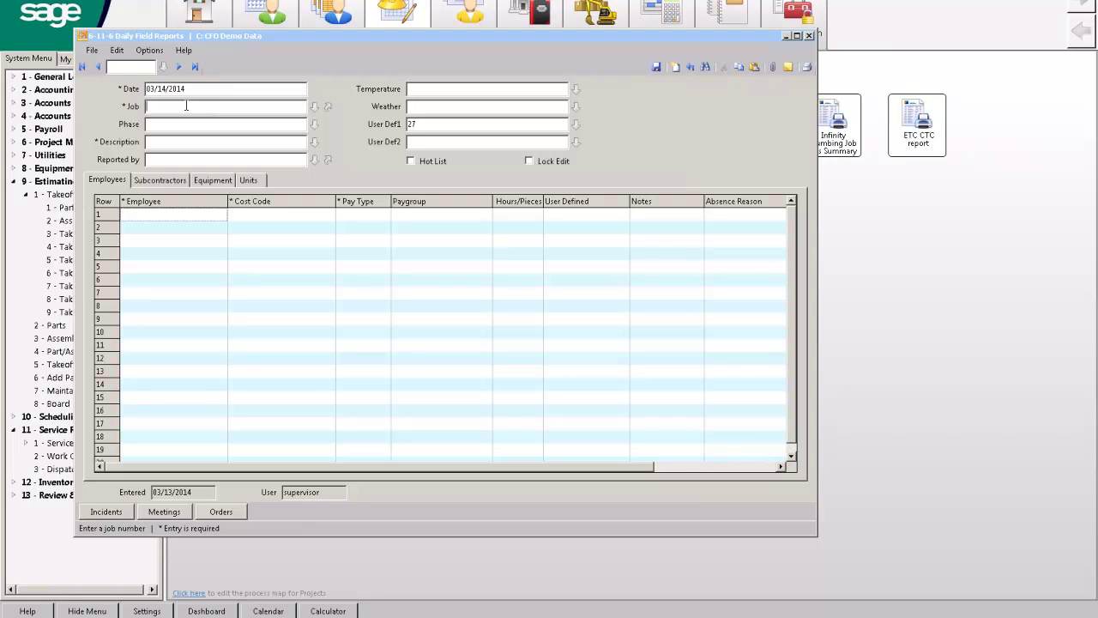
{"action": "type", "text": "2040"}
{"action": "left_click", "coordinate": [175, 143]}
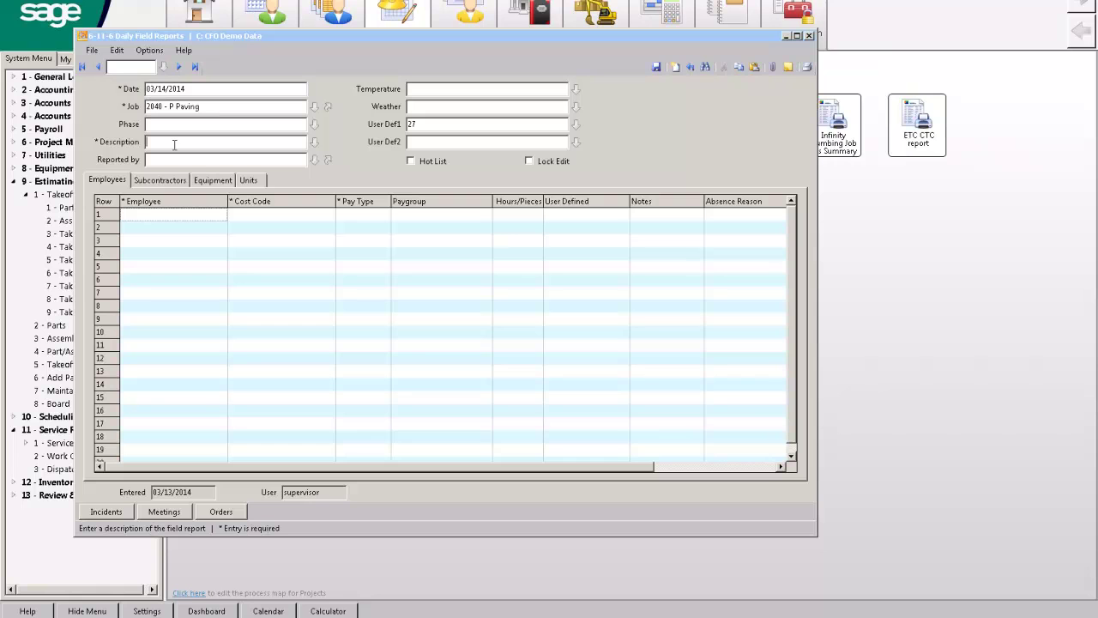
{"action": "type", "text": "Paving"}
Step: Enter employees 1 through 4 in the first four employee rows of the daily field report
{"action": "left_click", "coordinate": [170, 214]}
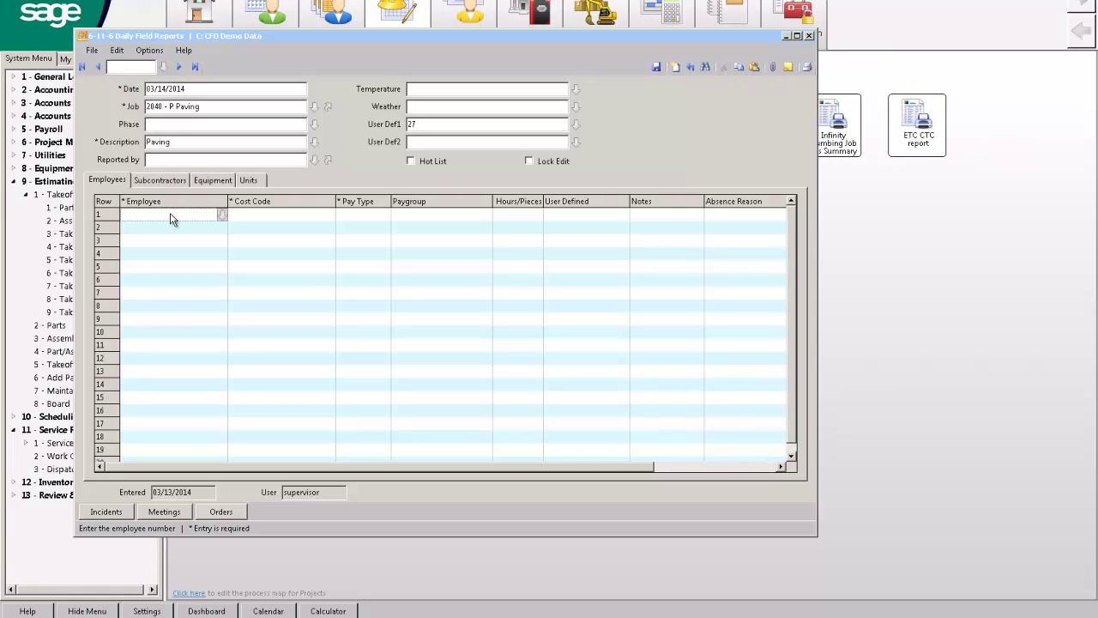
{"action": "type", "text": "1"}
{"action": "key", "text": "Return"}
{"action": "type", "text": "2"}
{"action": "key", "text": "Return"}
{"action": "type", "text": "3"}
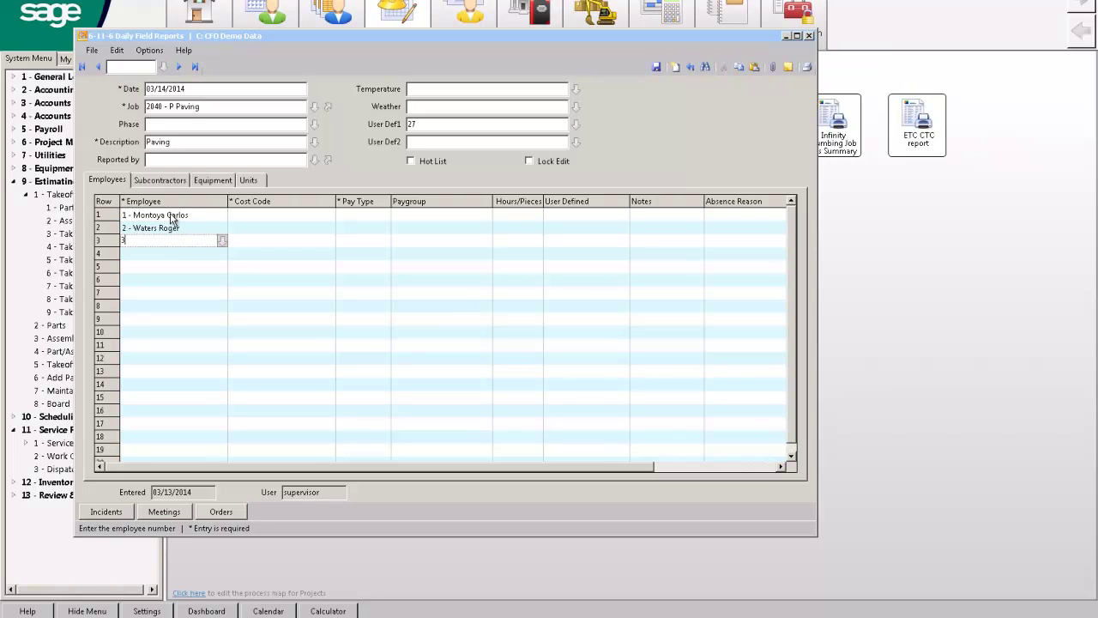
{"action": "key", "text": "Return"}
{"action": "type", "text": "4"}
{"action": "key", "text": "Return"}
{"action": "key", "text": "BackSpace"}
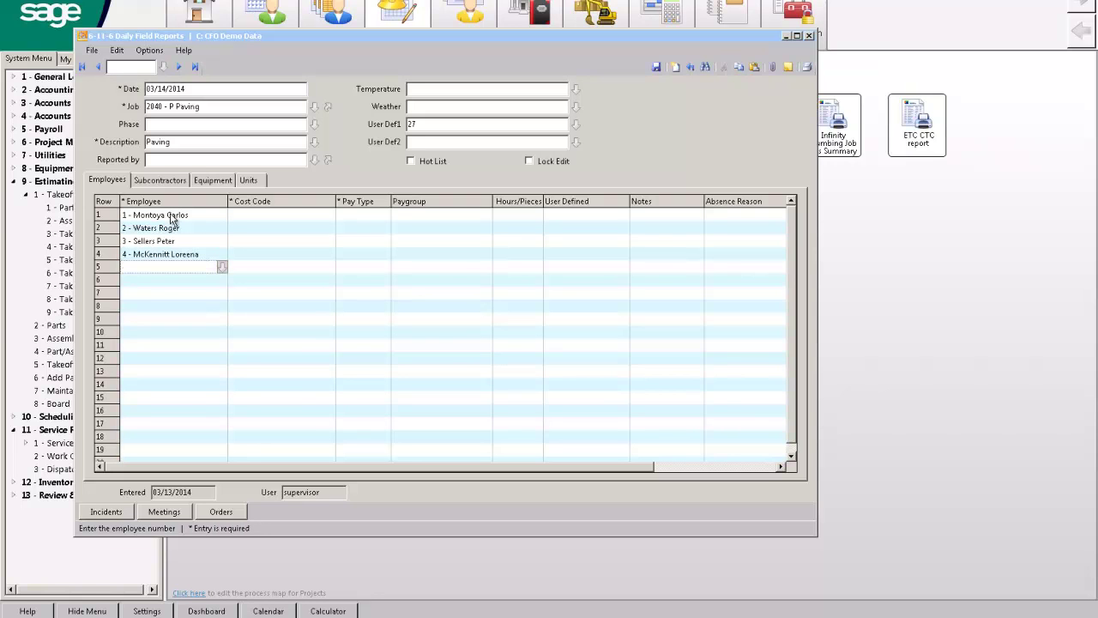
Step: Assign cost code 2601 (Asphalt Paving) to all four employee rows
{"action": "left_click", "coordinate": [242, 217]}
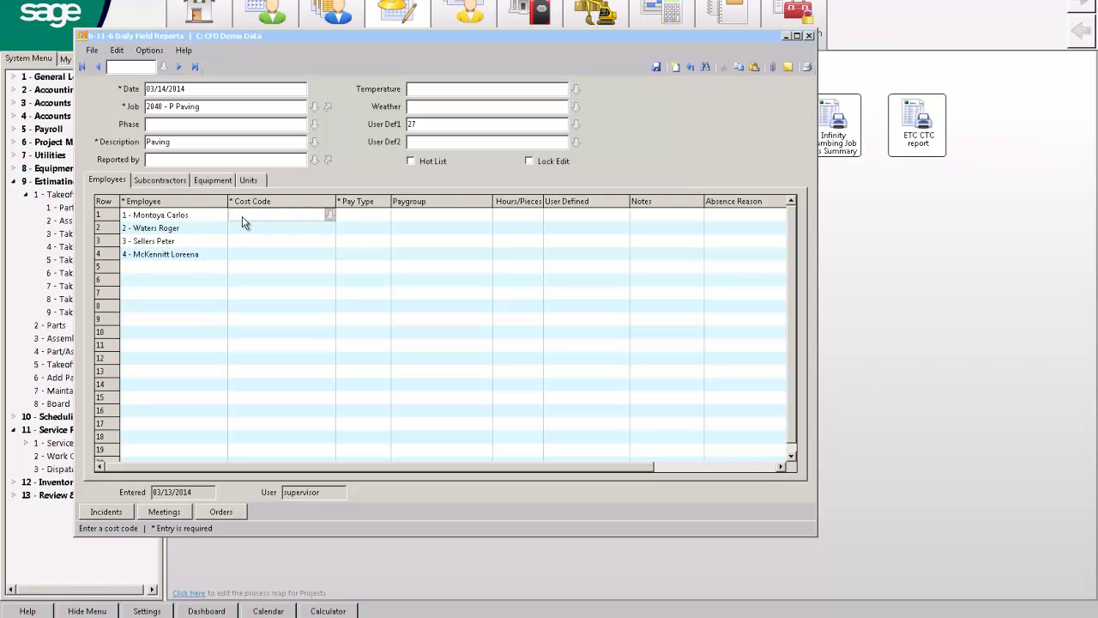
{"action": "type", "text": "2601"}
{"action": "key", "text": "Return"}
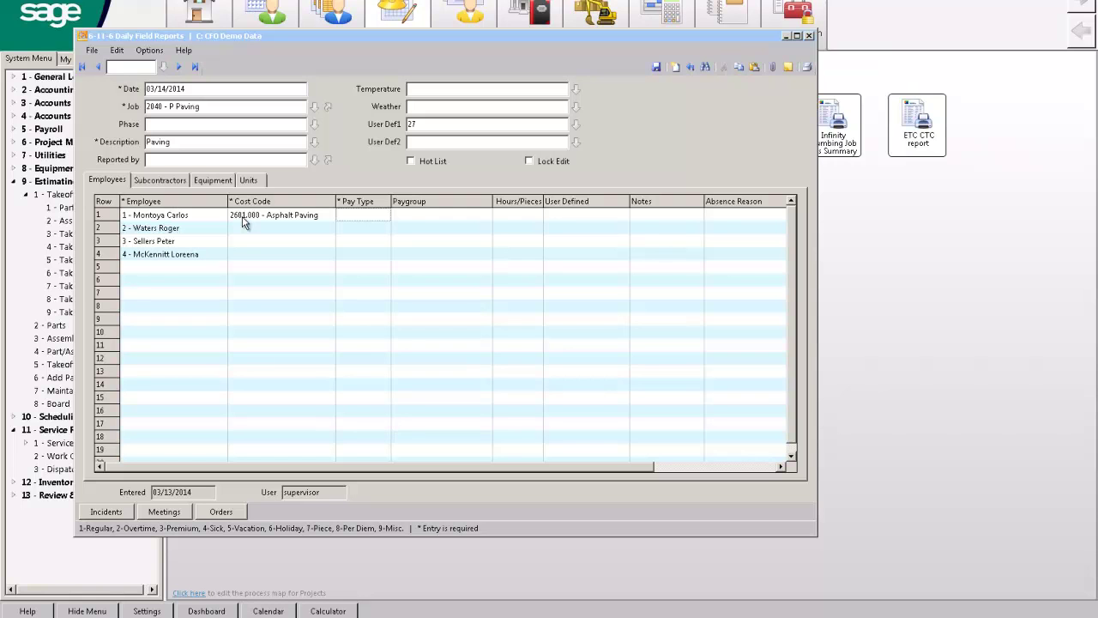
{"action": "left_click", "coordinate": [251, 219]}
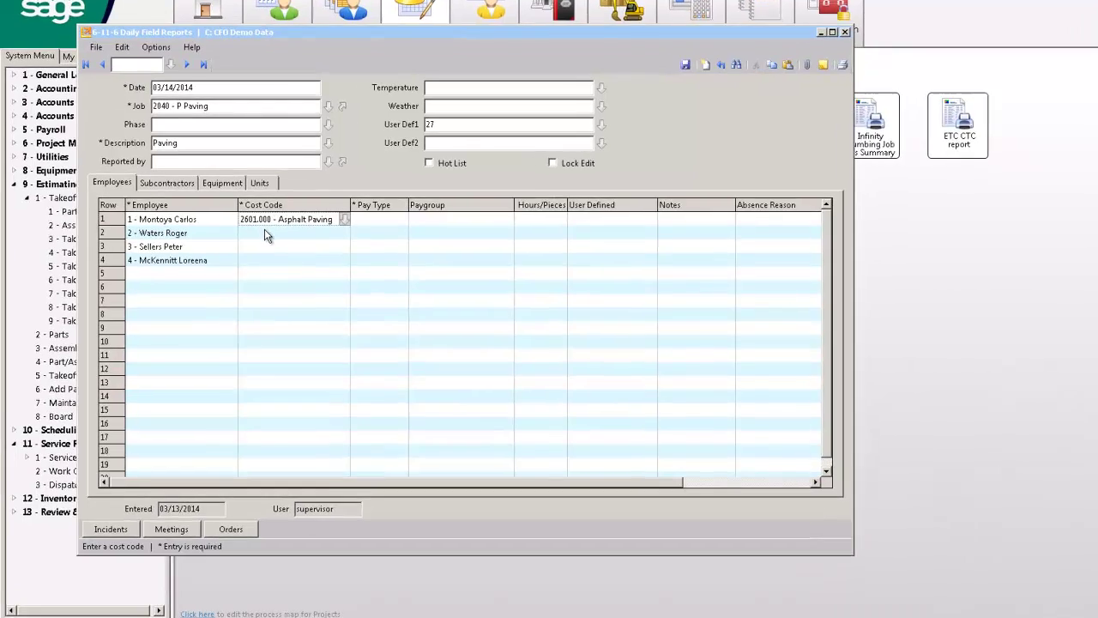
{"action": "left_click", "coordinate": [264, 229]}
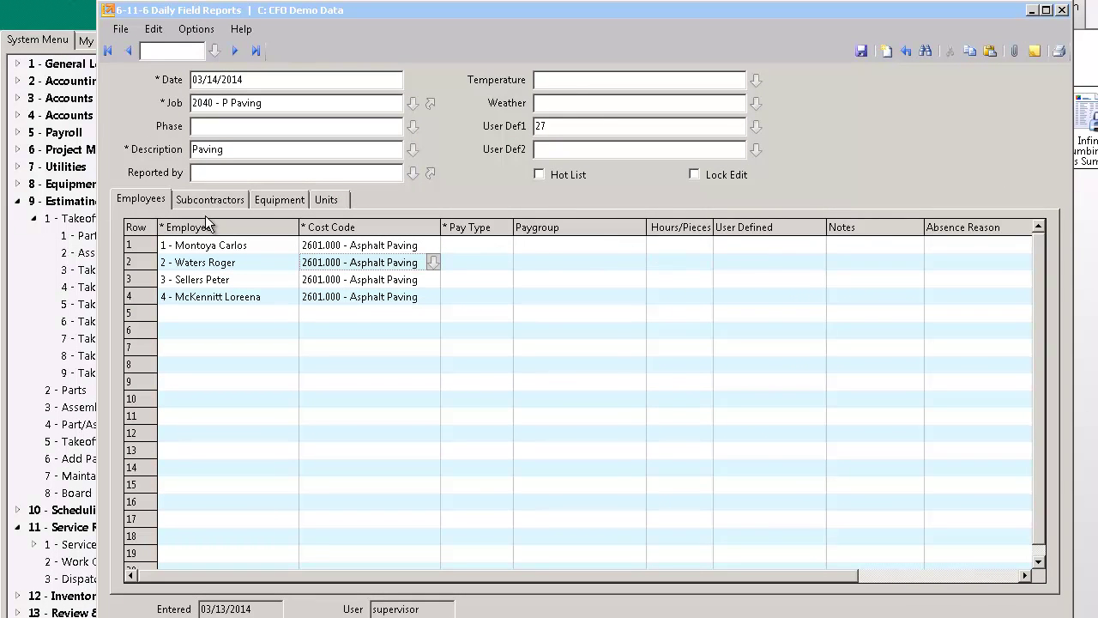
Step: List equipment 12 - Blade 220 in row 1 and 7 - Maulden 1100 Paver in row 2 of the report's equipment
{"action": "left_click", "coordinate": [281, 198]}
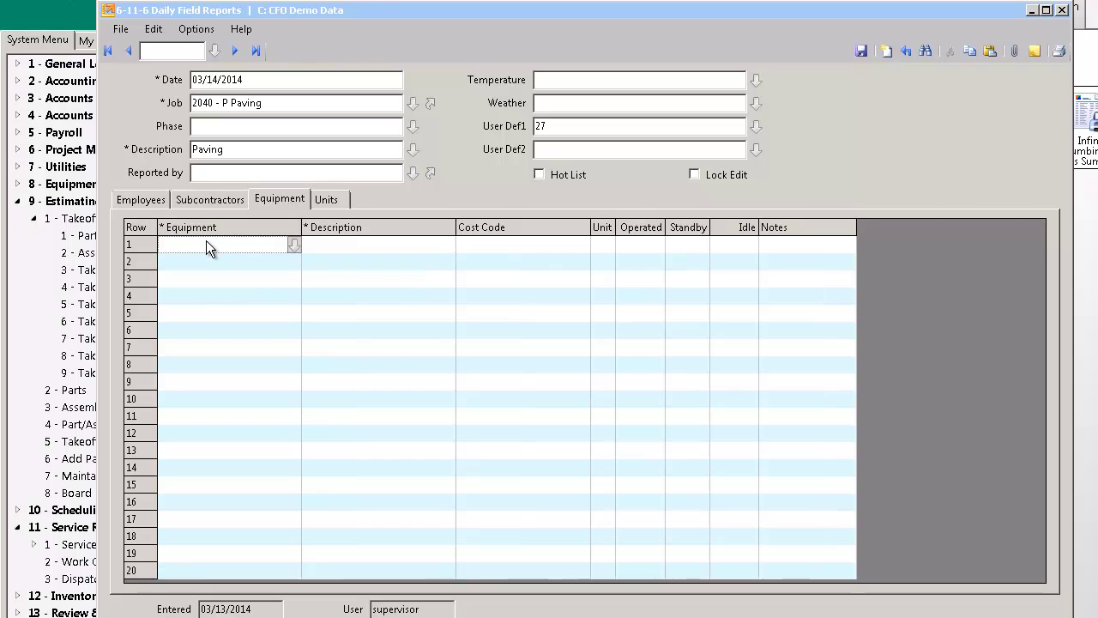
{"action": "type", "text": "9"}
{"action": "key", "text": "Return"}
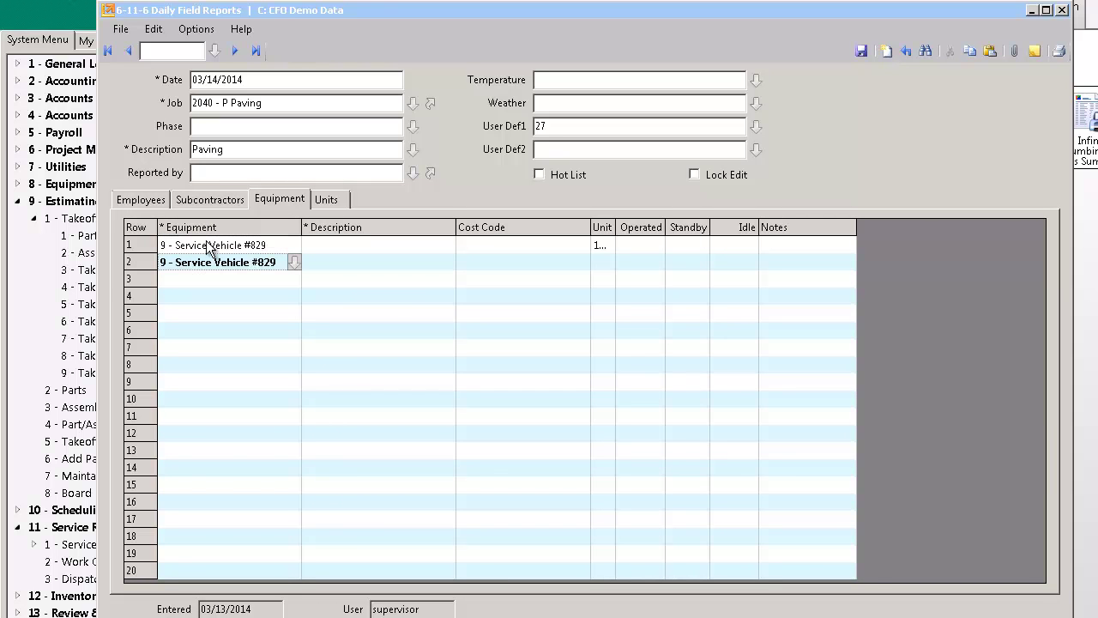
{"action": "left_click", "coordinate": [223, 246]}
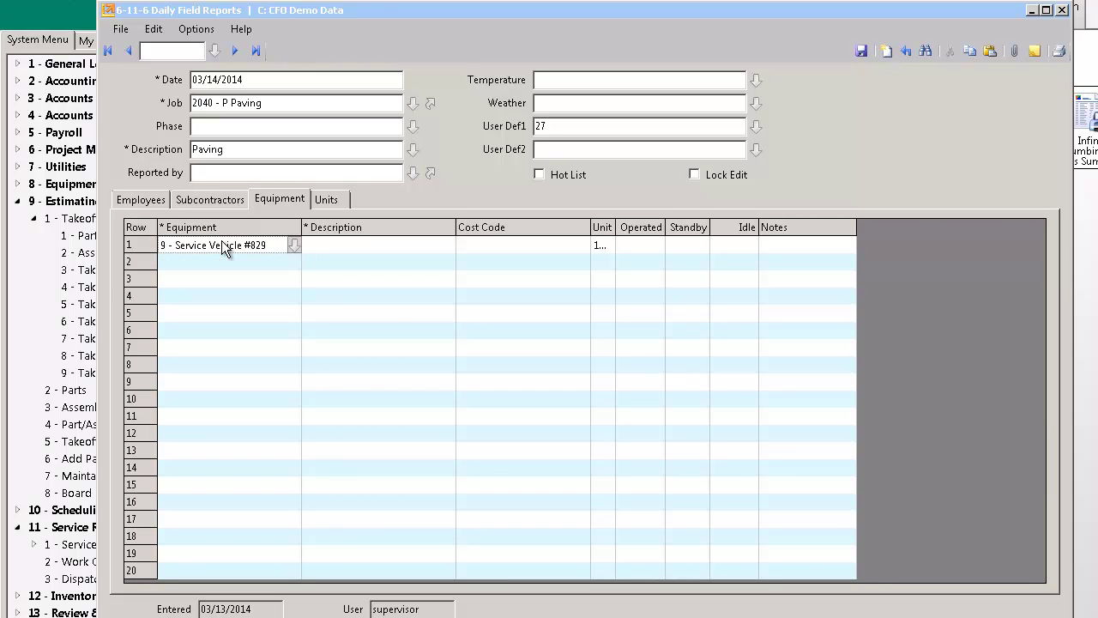
{"action": "left_click", "coordinate": [293, 245]}
{"action": "double_click", "coordinate": [82, 55]}
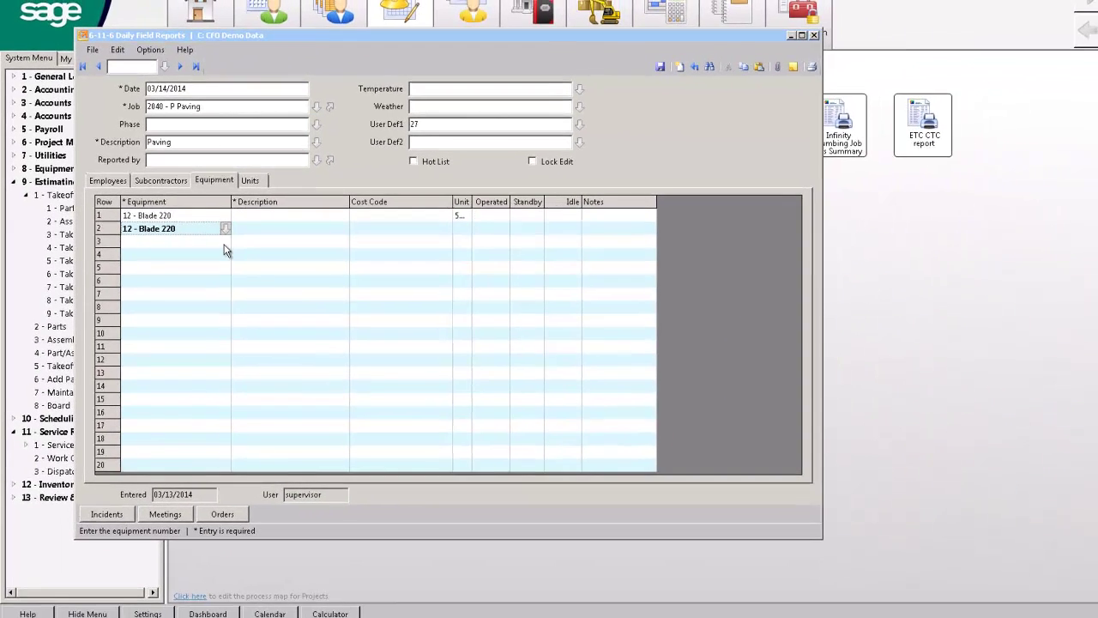
{"action": "left_click", "coordinate": [226, 231]}
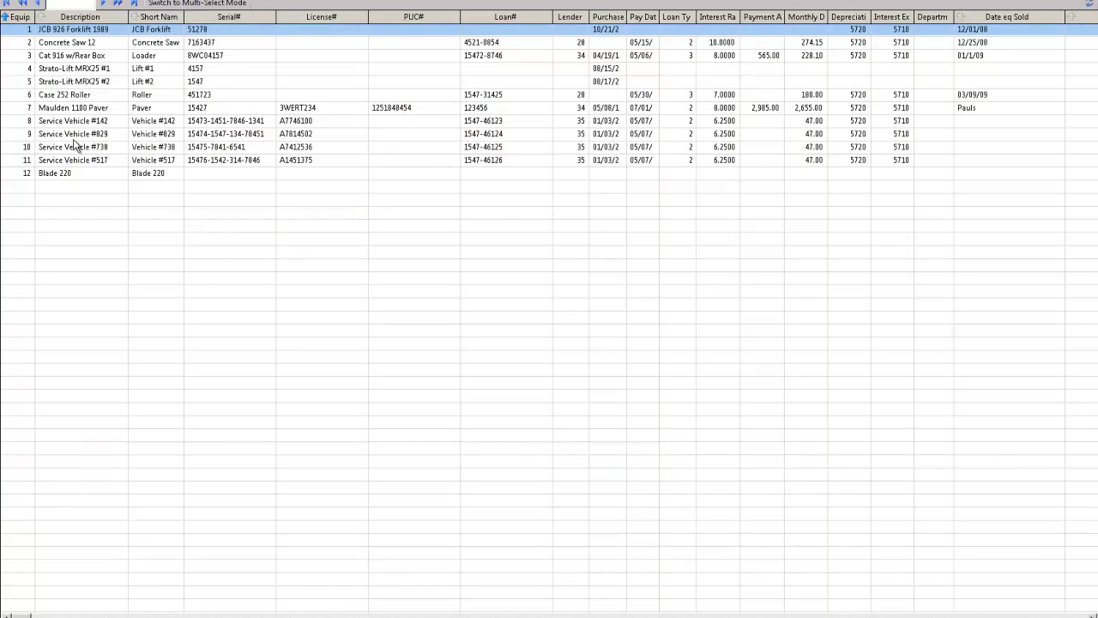
{"action": "double_click", "coordinate": [69, 107]}
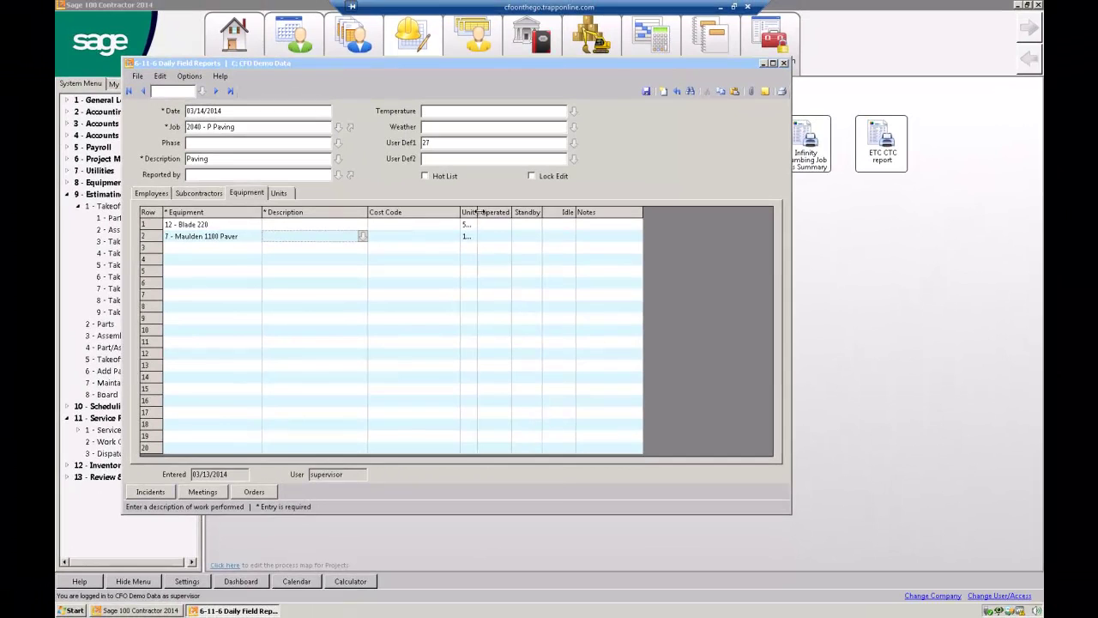
Step: Give both equipment rows the description paving and cost code 2601 (Asphalt Paving)
{"action": "left_click", "coordinate": [295, 223]}
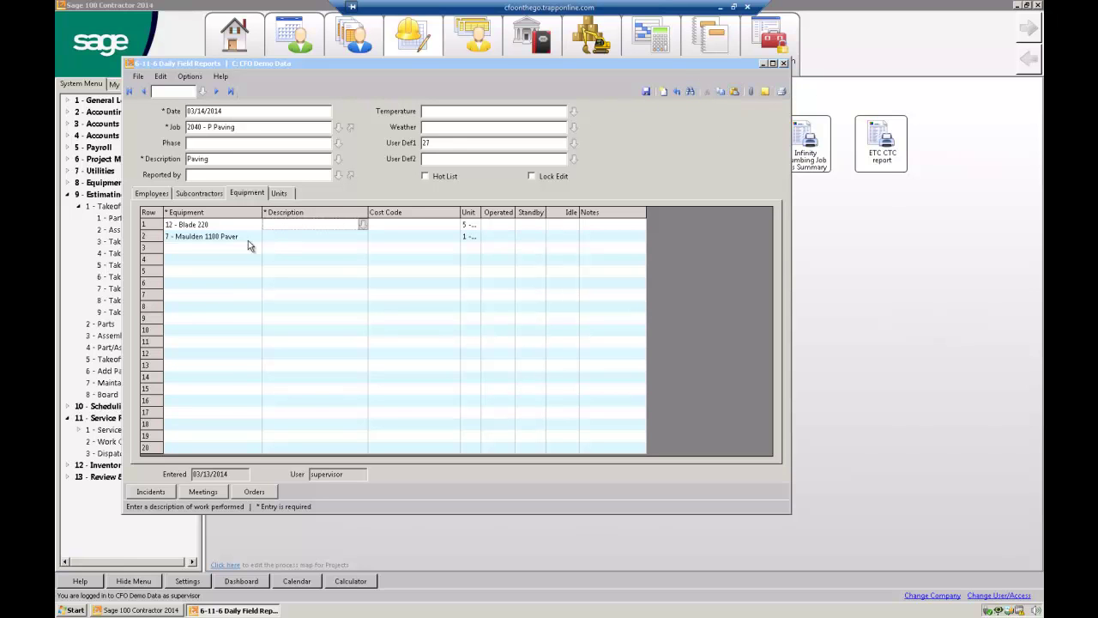
{"action": "type", "text": "paving"}
{"action": "key", "text": "Tab"}
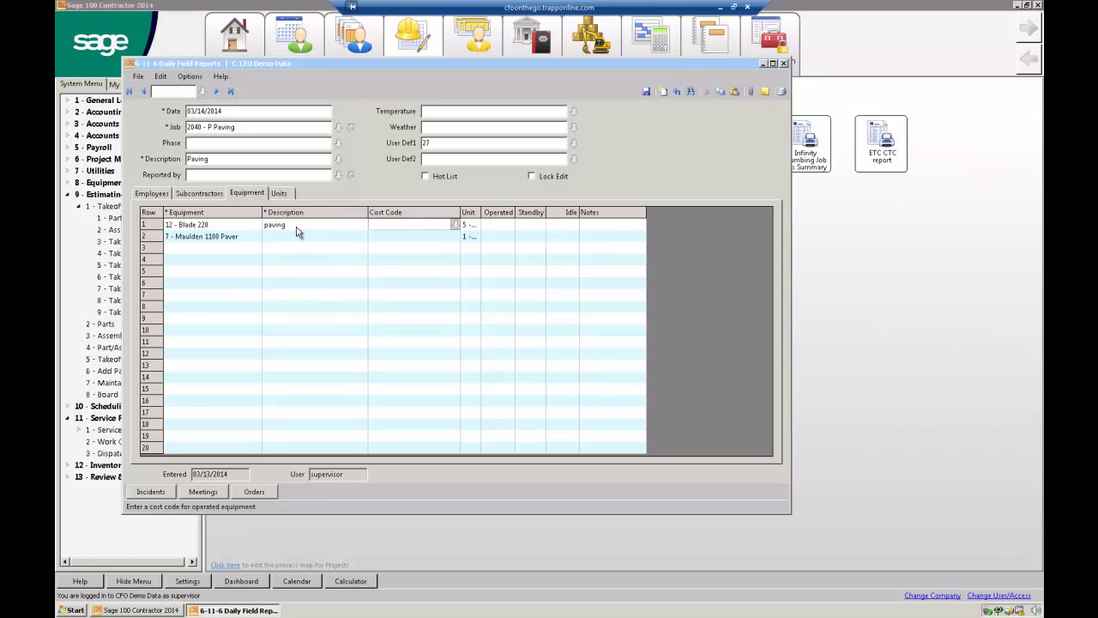
{"action": "type", "text": "2601"}
{"action": "left_click", "coordinate": [349, 235]}
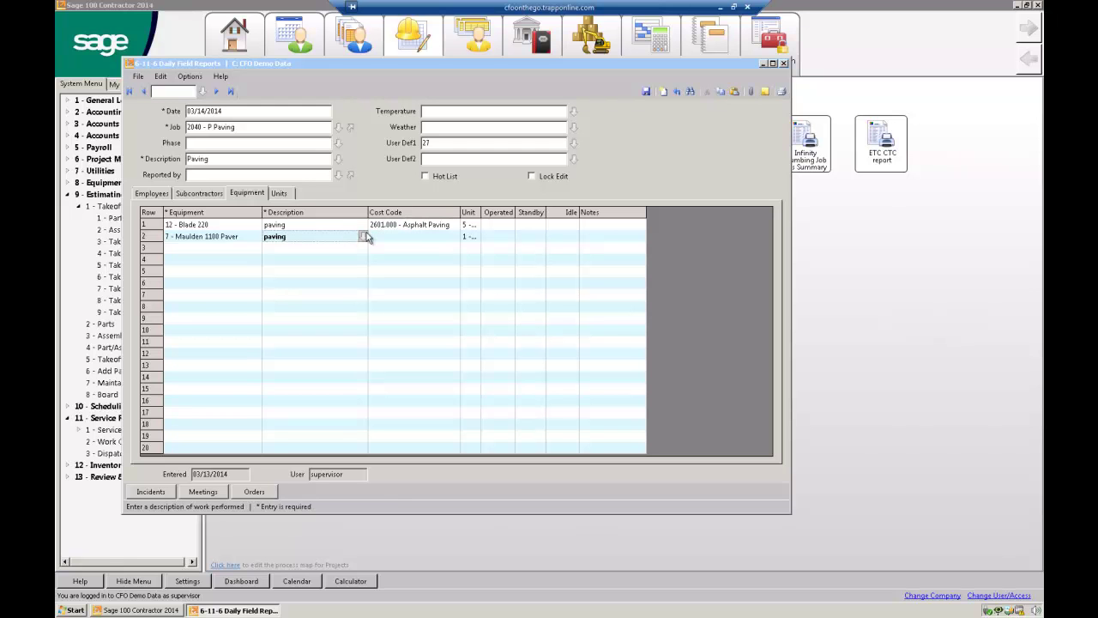
{"action": "key", "text": "Tab"}
{"action": "key", "text": "Tab"}
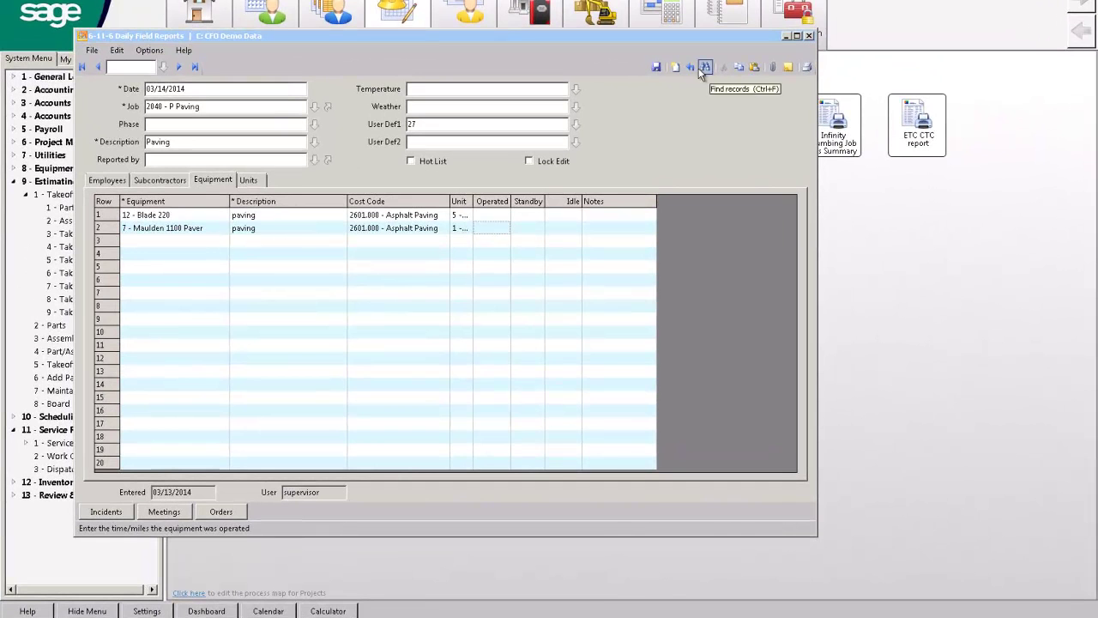
Step: Try to save the daily field report
{"action": "left_click", "coordinate": [698, 67]}
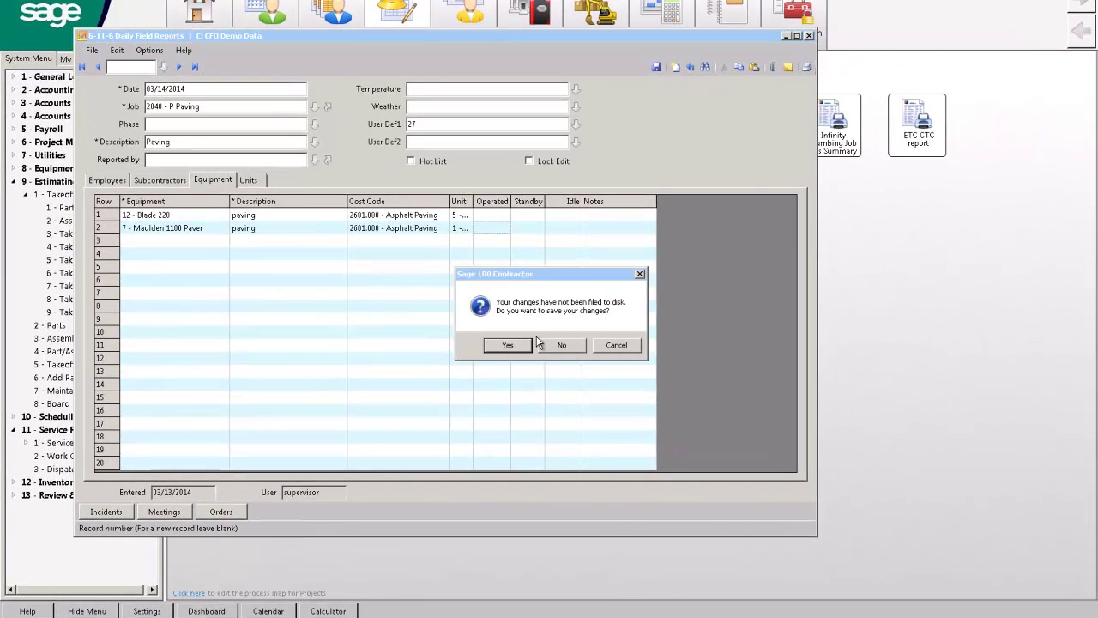
{"action": "left_click", "coordinate": [507, 348]}
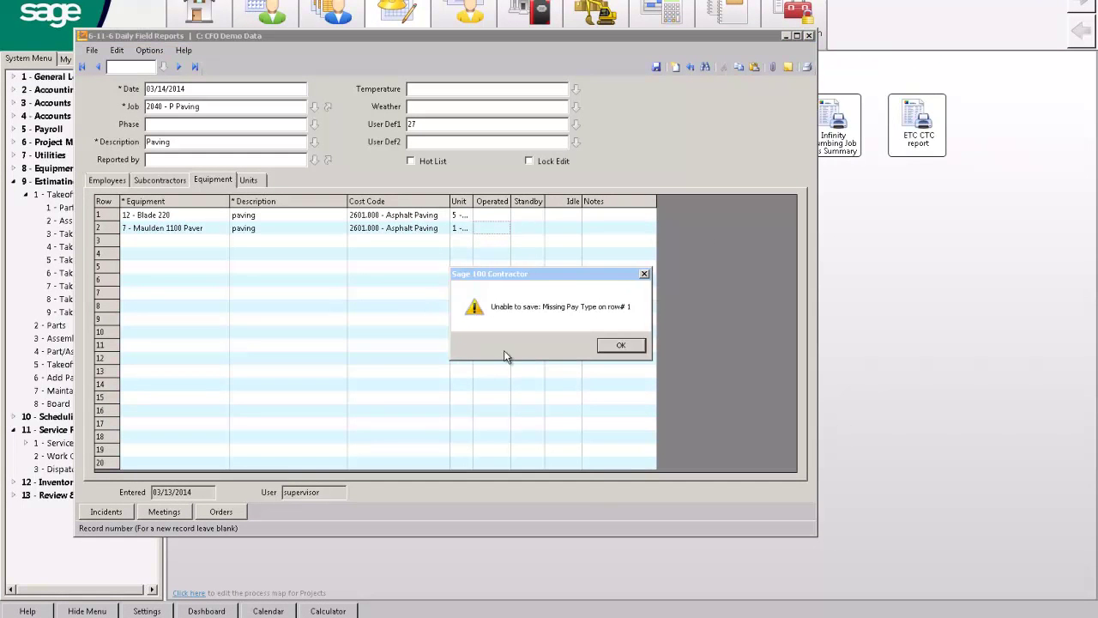
{"action": "left_click", "coordinate": [615, 345]}
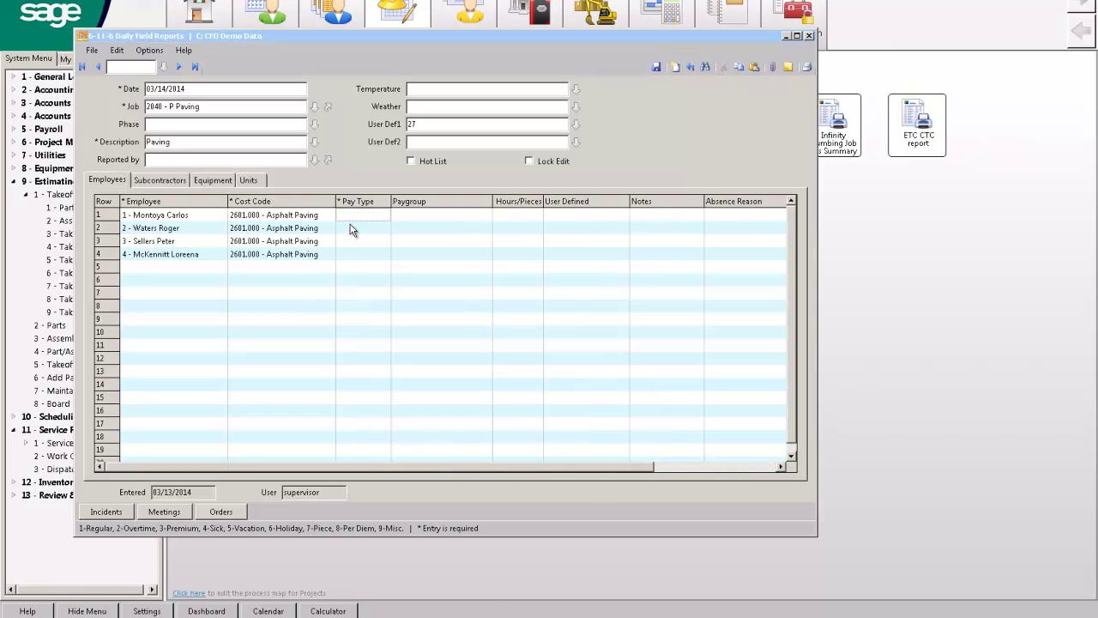
Step: Set the pay type of all four employees to 1 - Regular and save the daily field report
{"action": "type", "text": "1"}
{"action": "key", "text": "Down"}
{"action": "key", "text": "Down"}
{"action": "key", "text": "Down"}
{"action": "key", "text": "Down"}
{"action": "key", "text": "Escape"}
{"action": "left_click", "coordinate": [688, 68]}
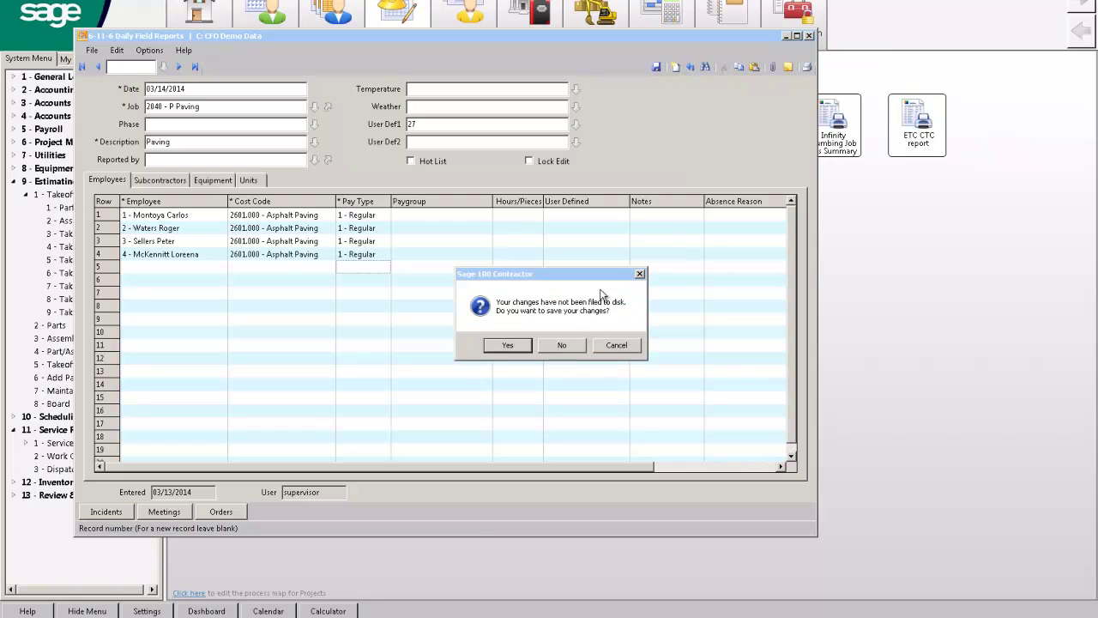
{"action": "left_click", "coordinate": [507, 350]}
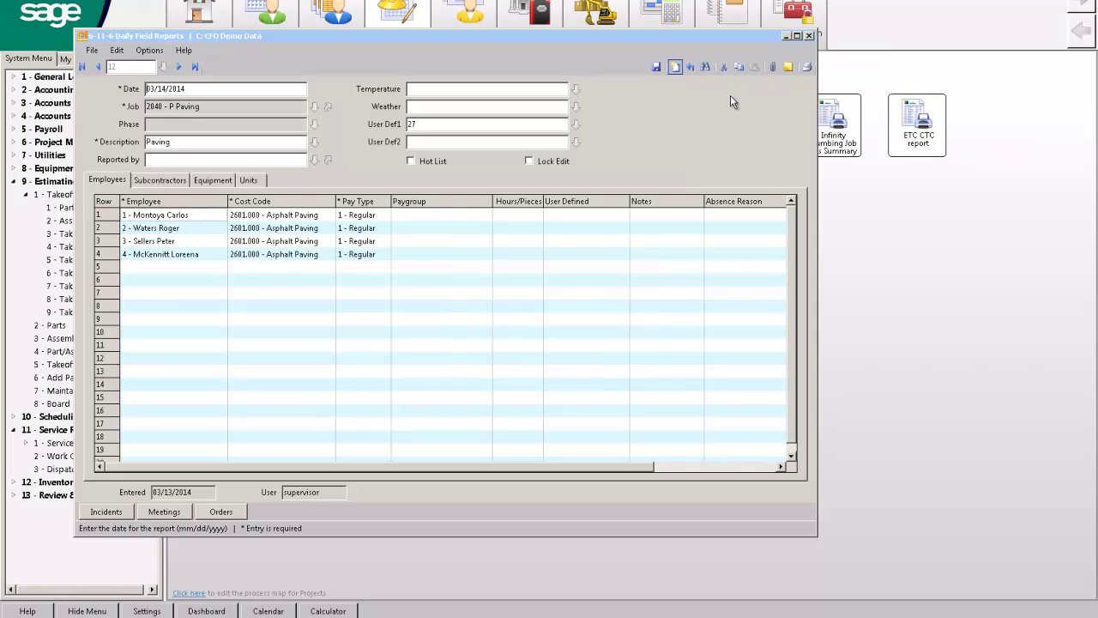
Step: Preview the 21 - Daily Field Report printout for the saved record, and close the preview
{"action": "left_click", "coordinate": [804, 68]}
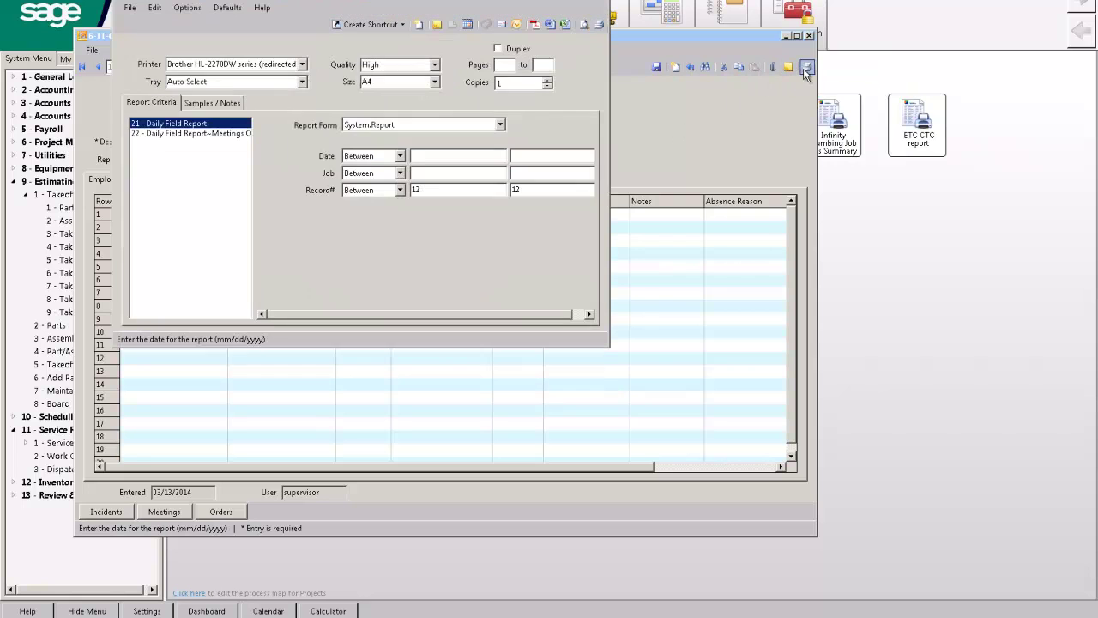
{"action": "left_click", "coordinate": [584, 24]}
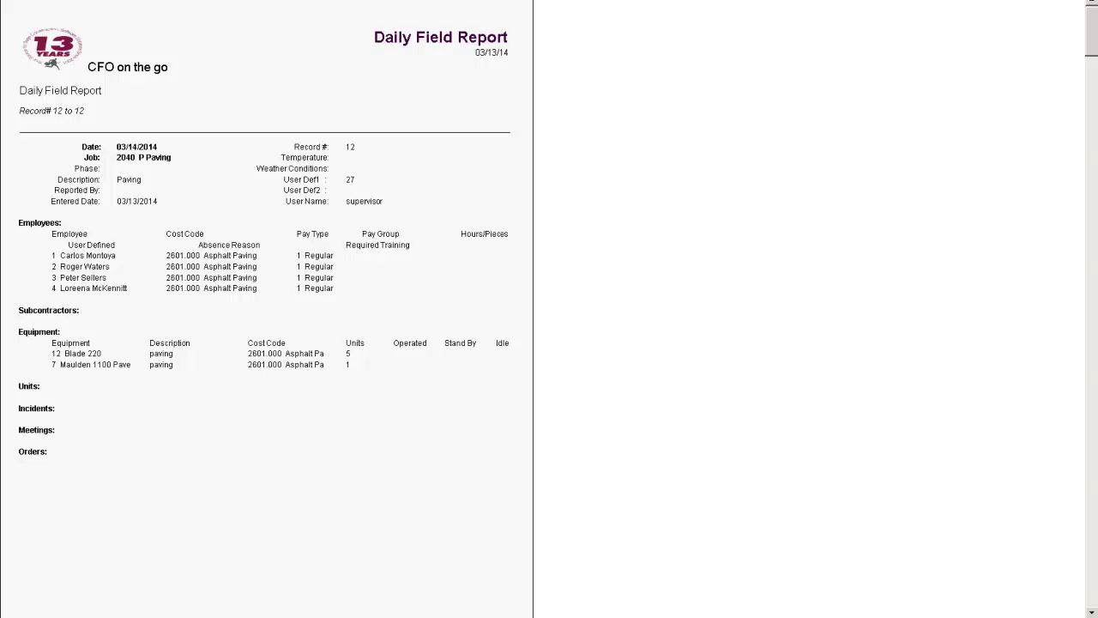
{"action": "key", "text": "Escape"}
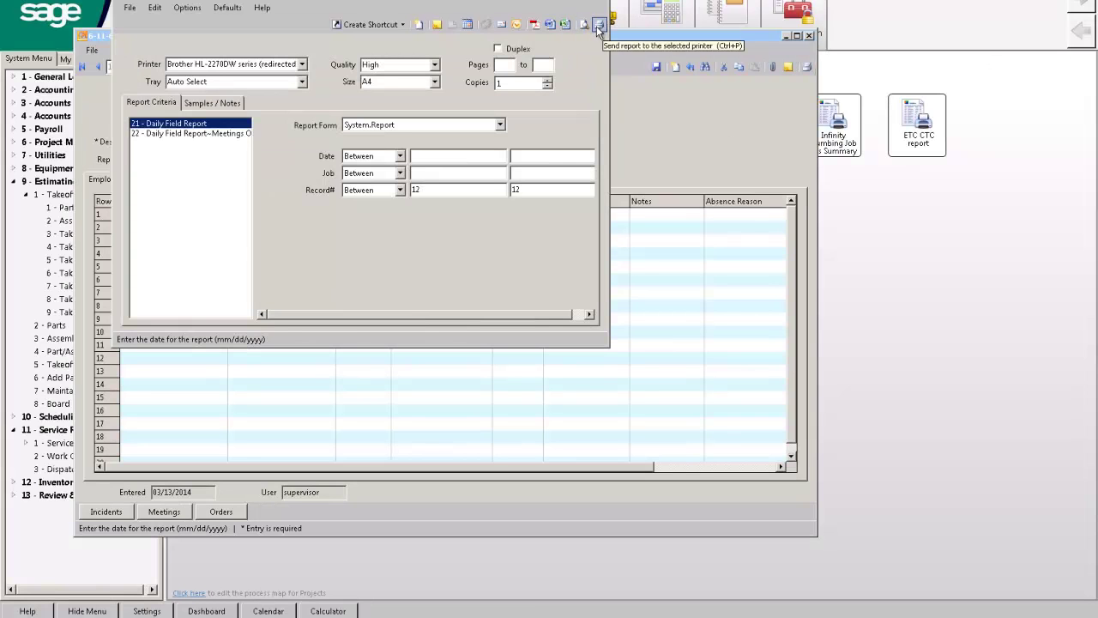
Step: Close the Daily Field Reports window and its report printing window
{"action": "left_click", "coordinate": [535, 26]}
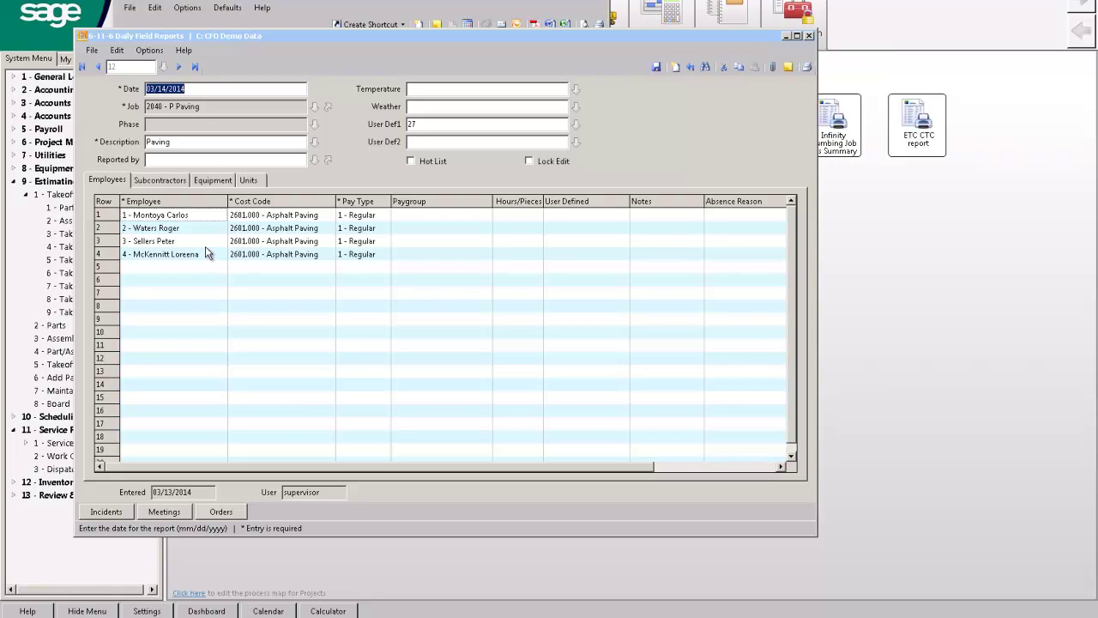
{"action": "left_click", "coordinate": [808, 36]}
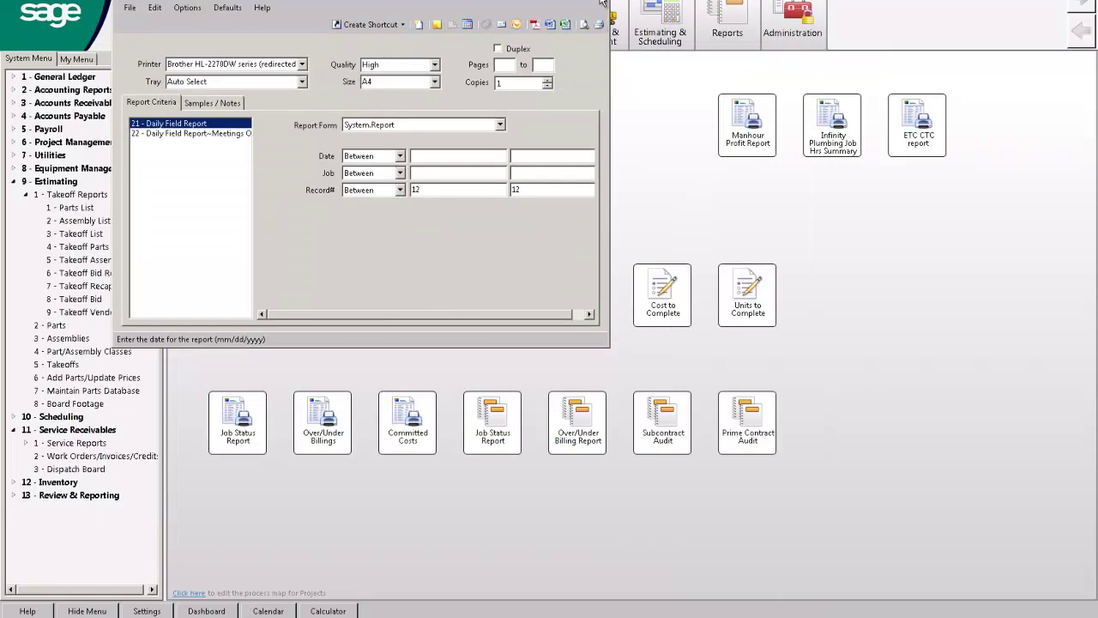
{"action": "left_click", "coordinate": [601, 3]}
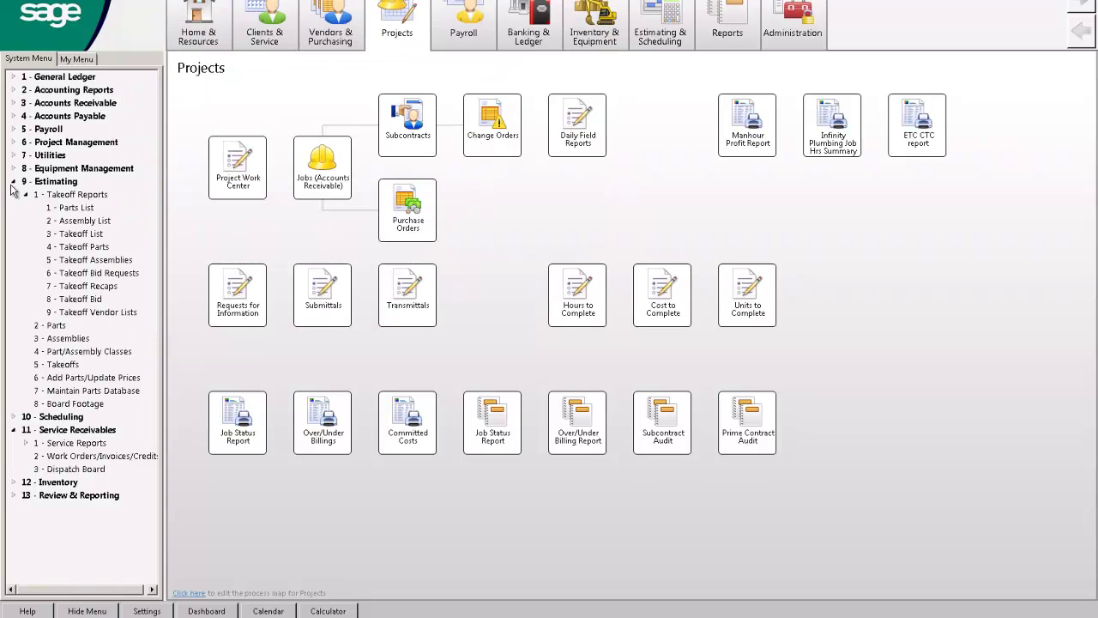
Step: Open the existing P Paving takeoff from Estimating and switch its details grid to the custom "w form" view
{"action": "left_click", "coordinate": [12, 183]}
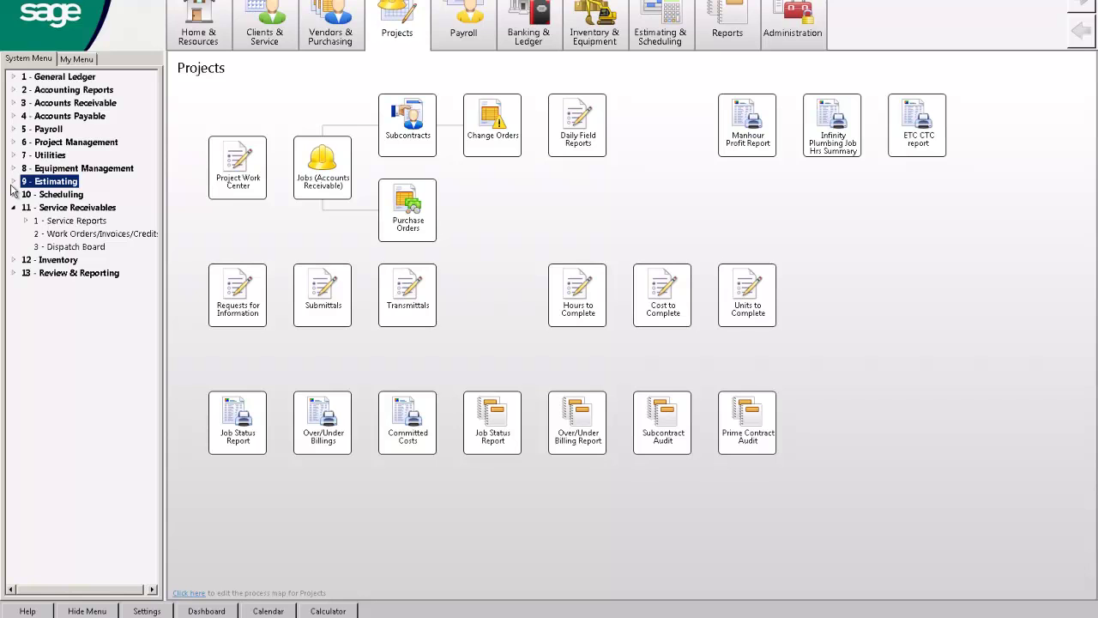
{"action": "left_click", "coordinate": [12, 183]}
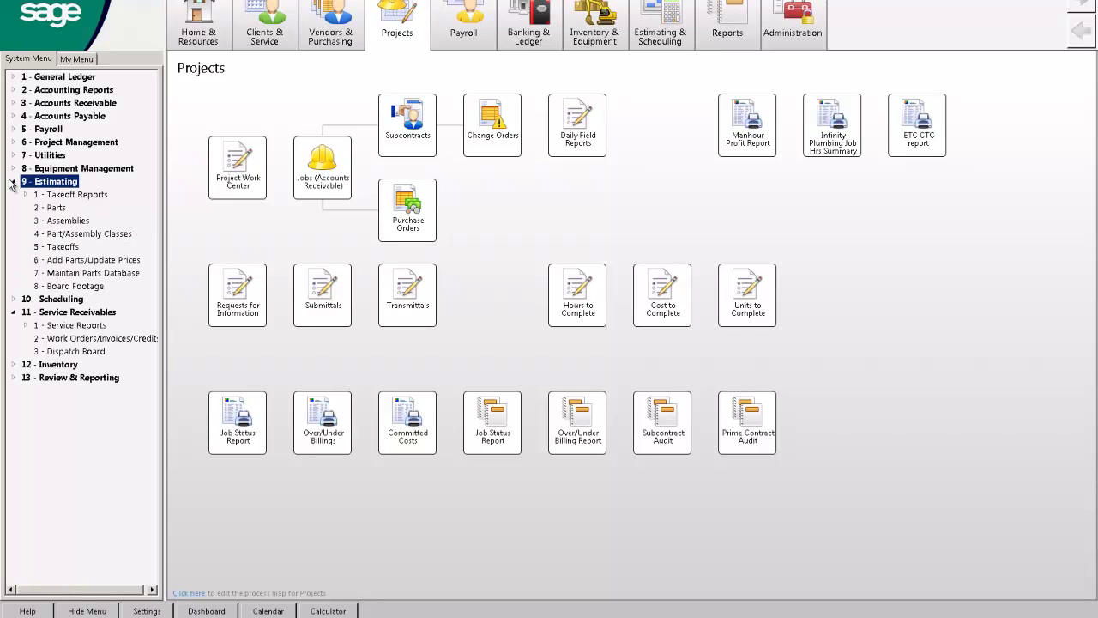
{"action": "left_click", "coordinate": [56, 247]}
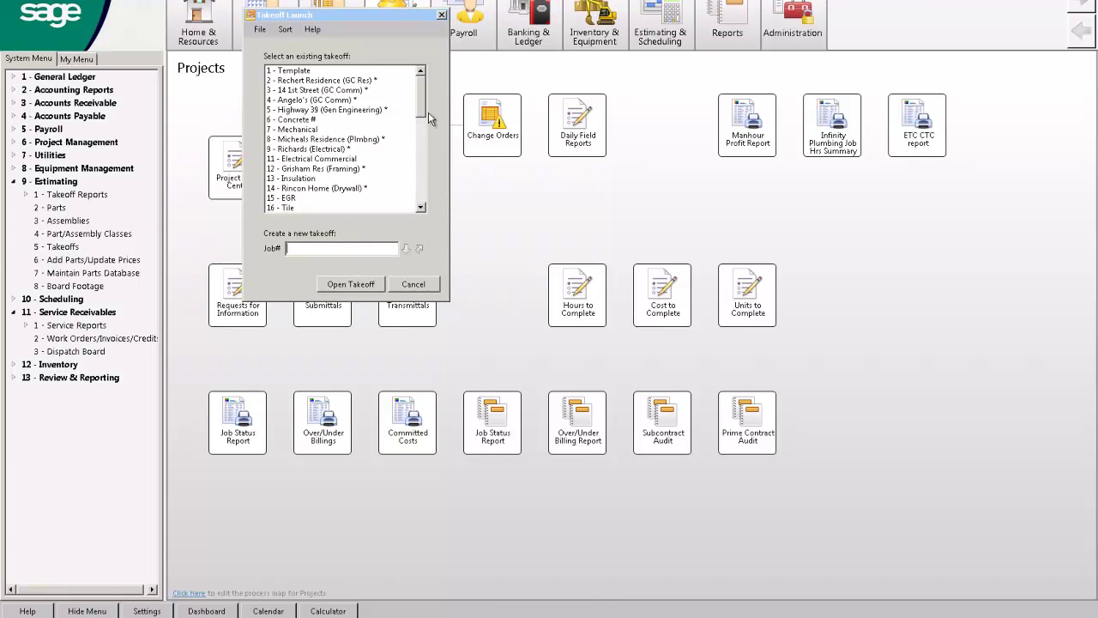
{"action": "left_click_drag", "start_coordinate": [423, 106], "coordinate": [423, 228]}
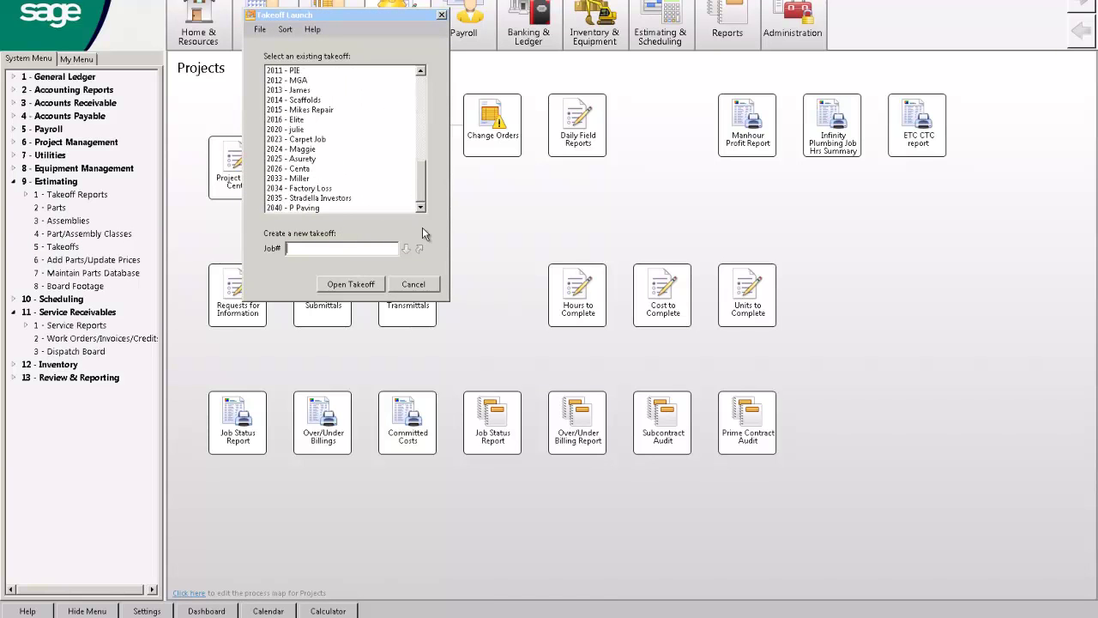
{"action": "left_click", "coordinate": [297, 207]}
{"action": "double_click", "coordinate": [296, 207]}
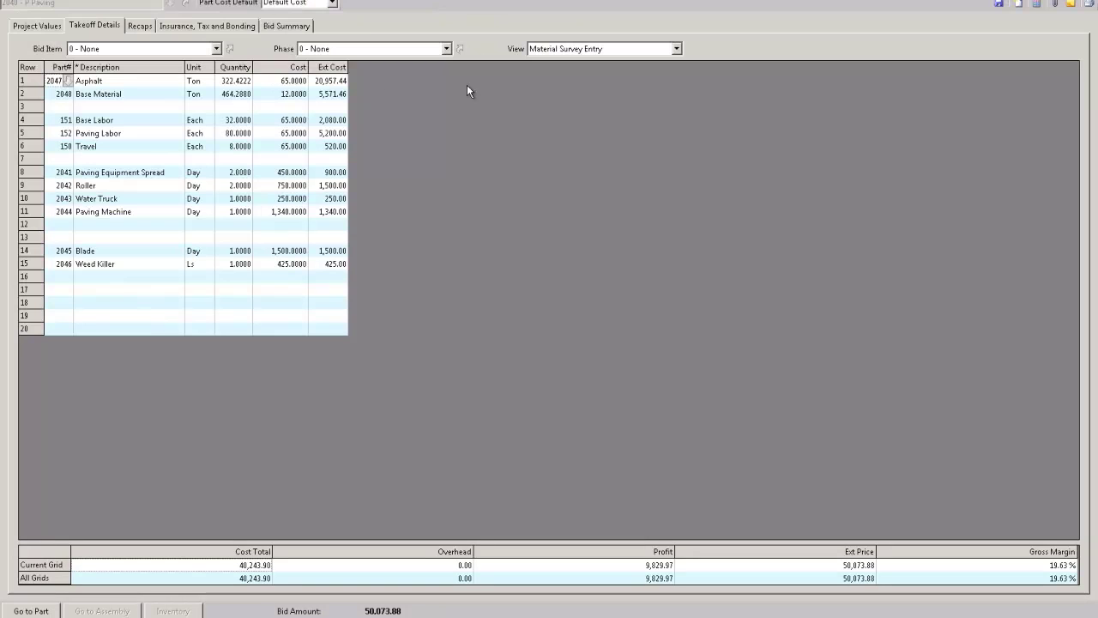
{"action": "left_click", "coordinate": [547, 51]}
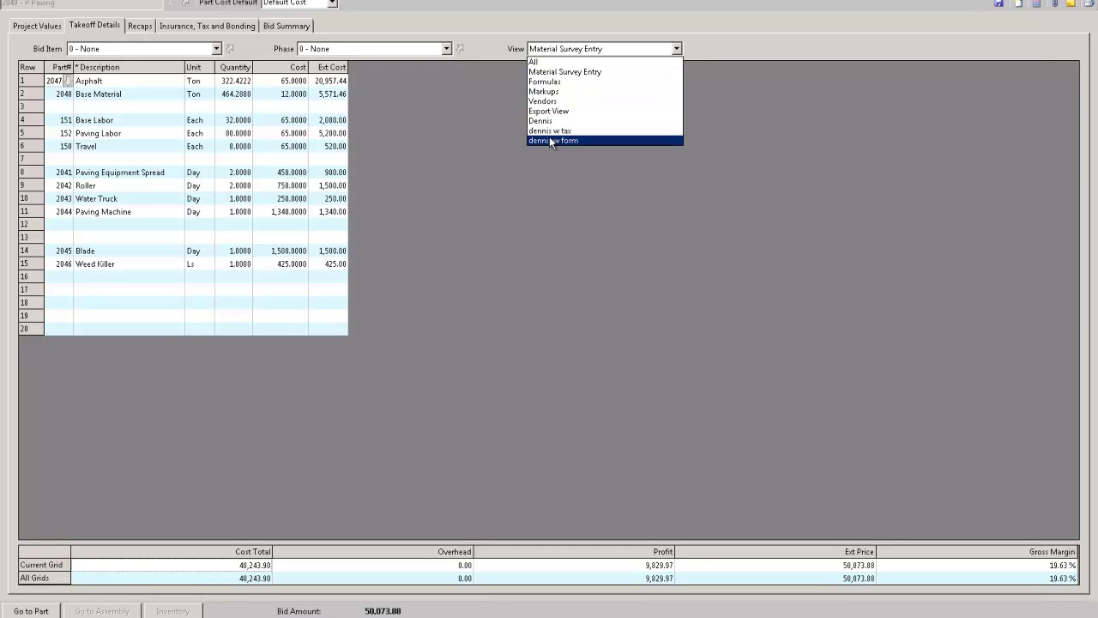
{"action": "left_click", "coordinate": [553, 140]}
Step: Add part 2053 Crackfil - Hot from the 2500 - Paving & Surfacing class to row 17 with quantity 178, and recalculate the takeoff
{"action": "left_click", "coordinate": [68, 292]}
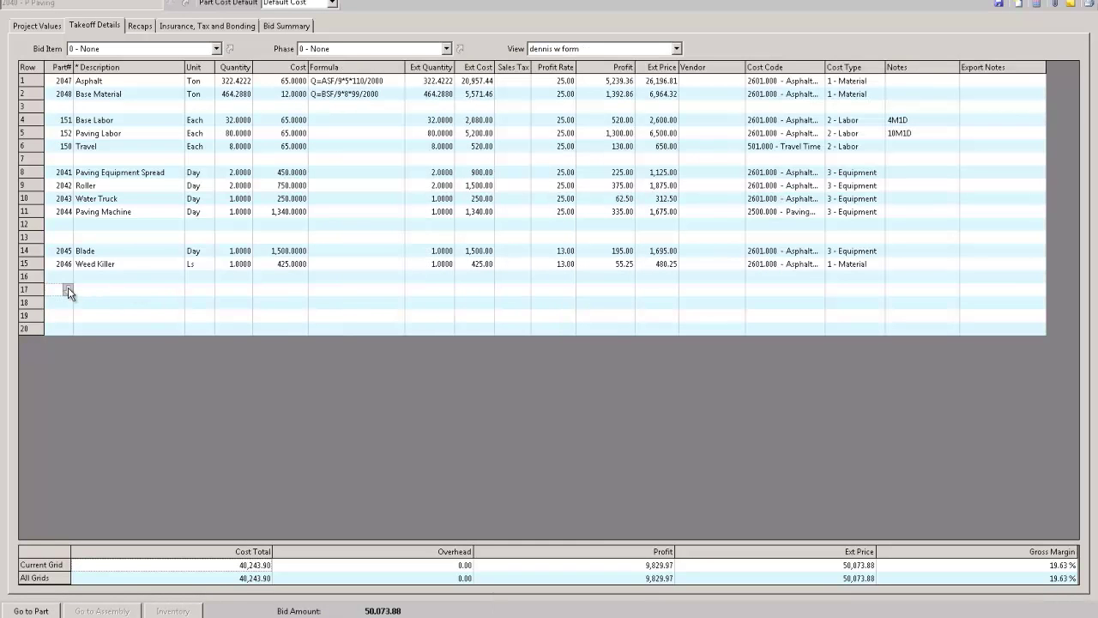
{"action": "left_click", "coordinate": [68, 292]}
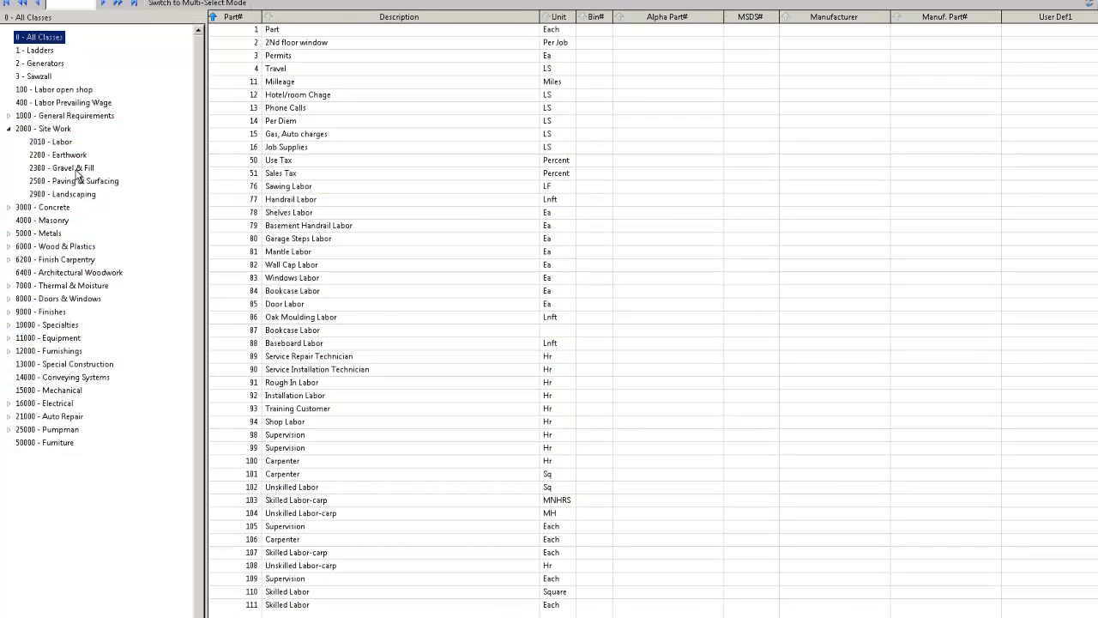
{"action": "left_click", "coordinate": [78, 184]}
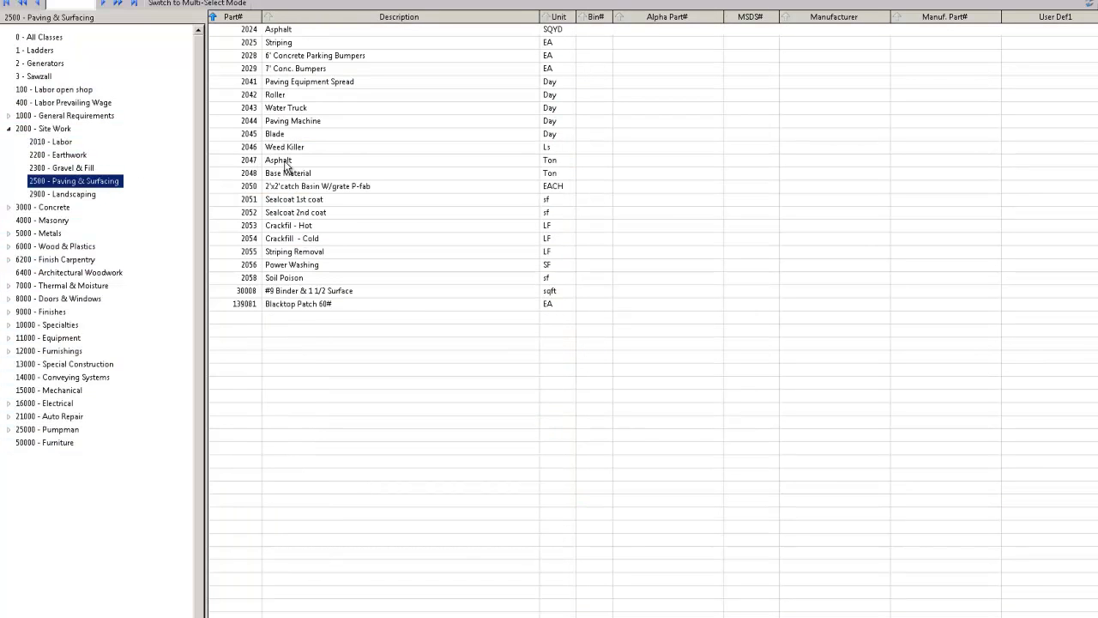
{"action": "double_click", "coordinate": [294, 227]}
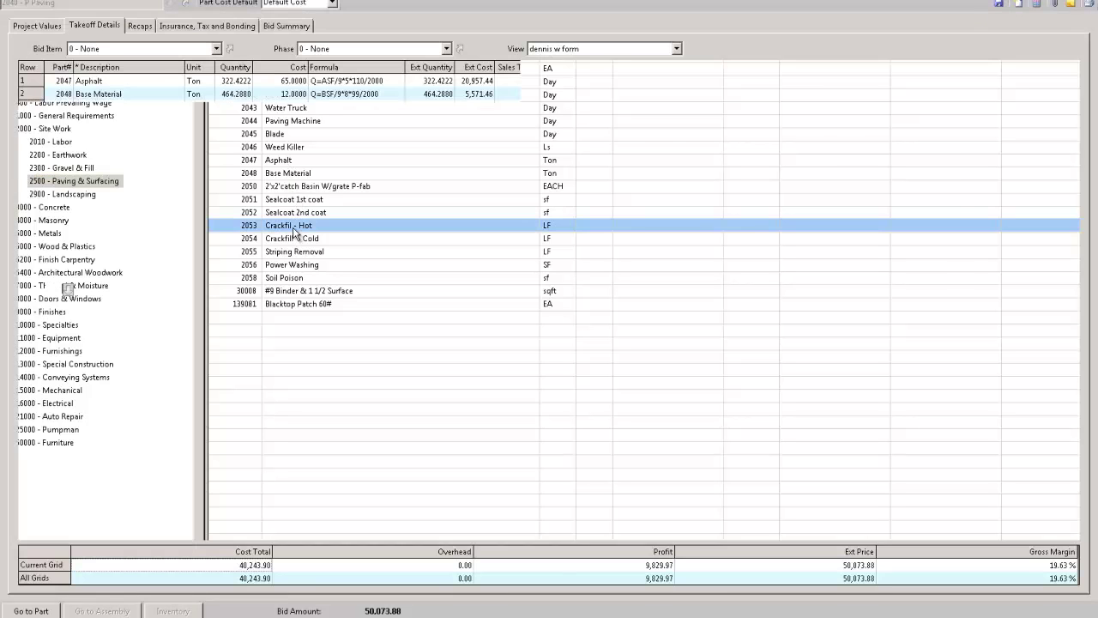
{"action": "left_click", "coordinate": [240, 293]}
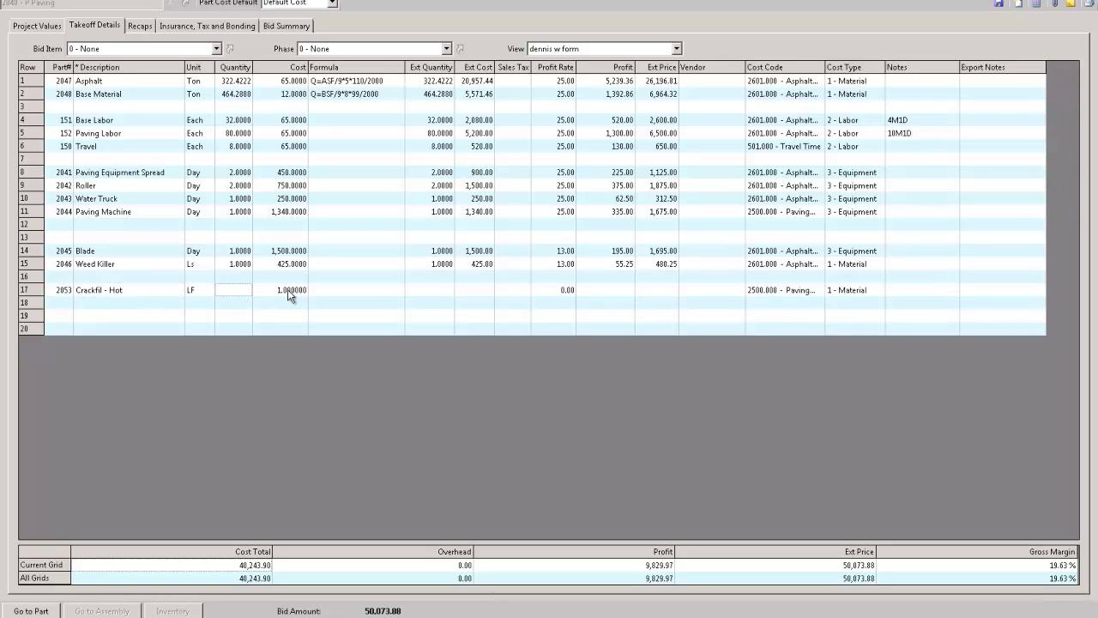
{"action": "type", "text": "178"}
{"action": "key", "text": "Tab"}
{"action": "left_click", "coordinate": [1035, 5]}
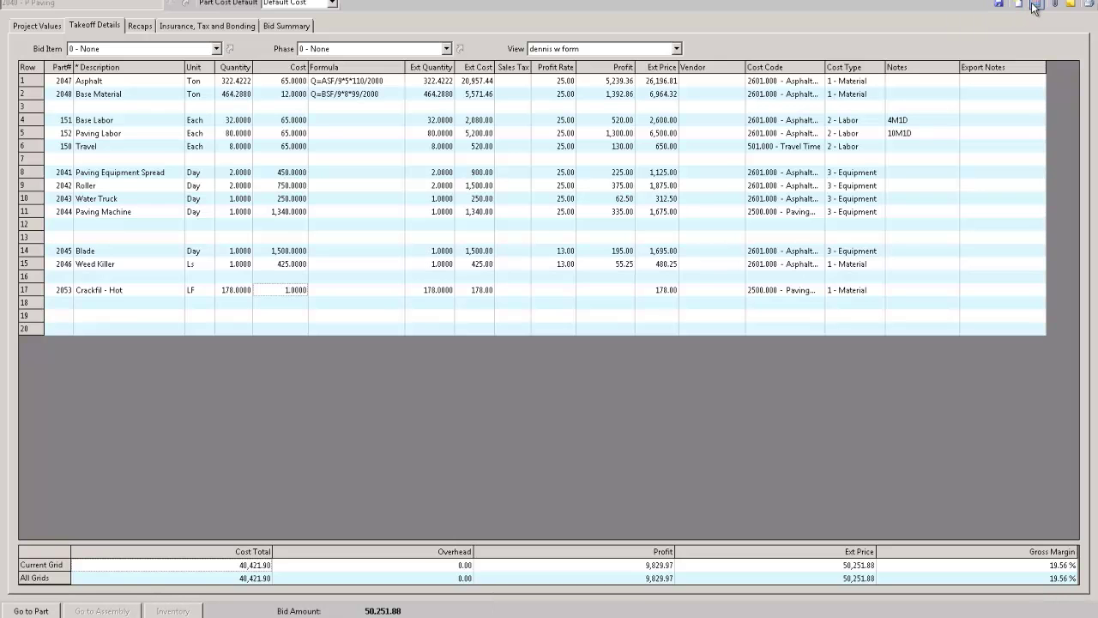
Step: Add part 2058 Soil Poison to row 18 with a quantity of 10522, and recalculate the takeoff
{"action": "double_click", "coordinate": [68, 304]}
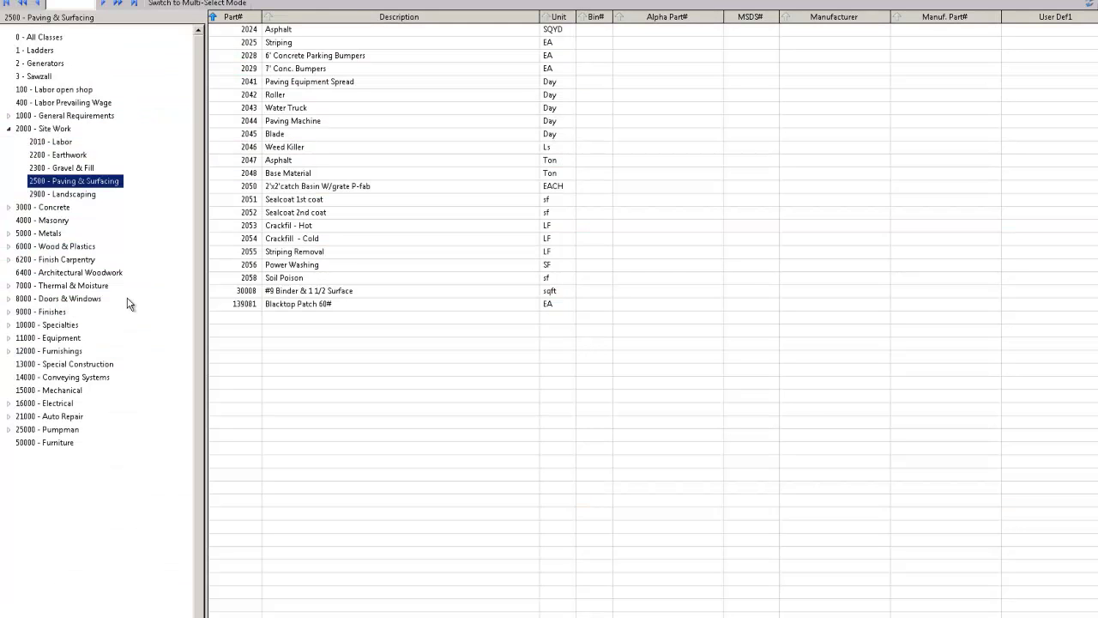
{"action": "double_click", "coordinate": [289, 279]}
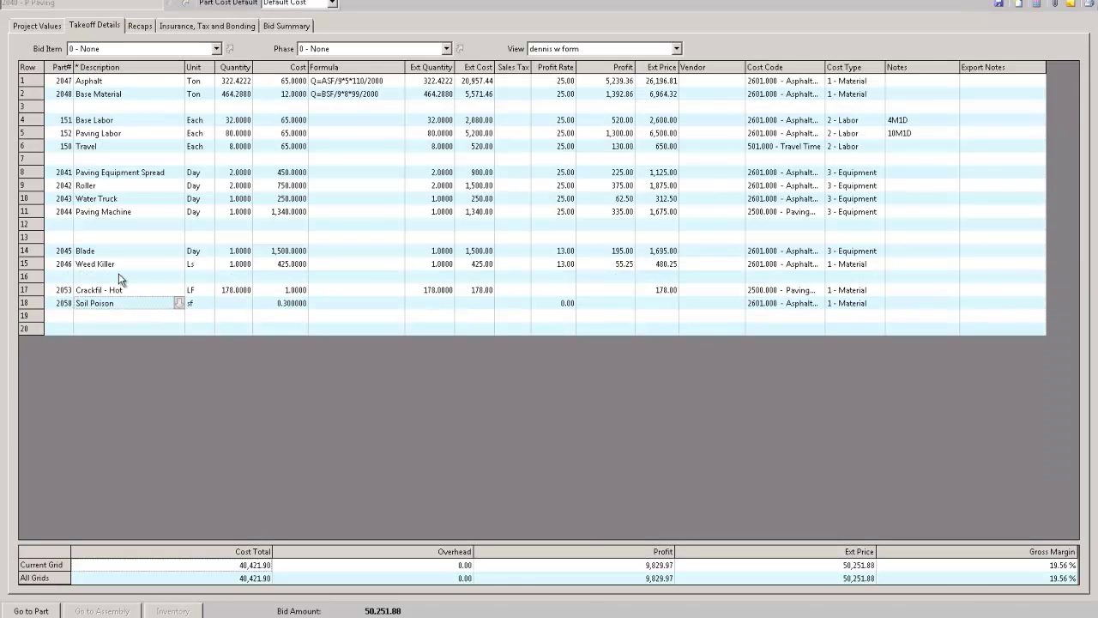
{"action": "left_click", "coordinate": [238, 309]}
{"action": "type", "text": "10522"}
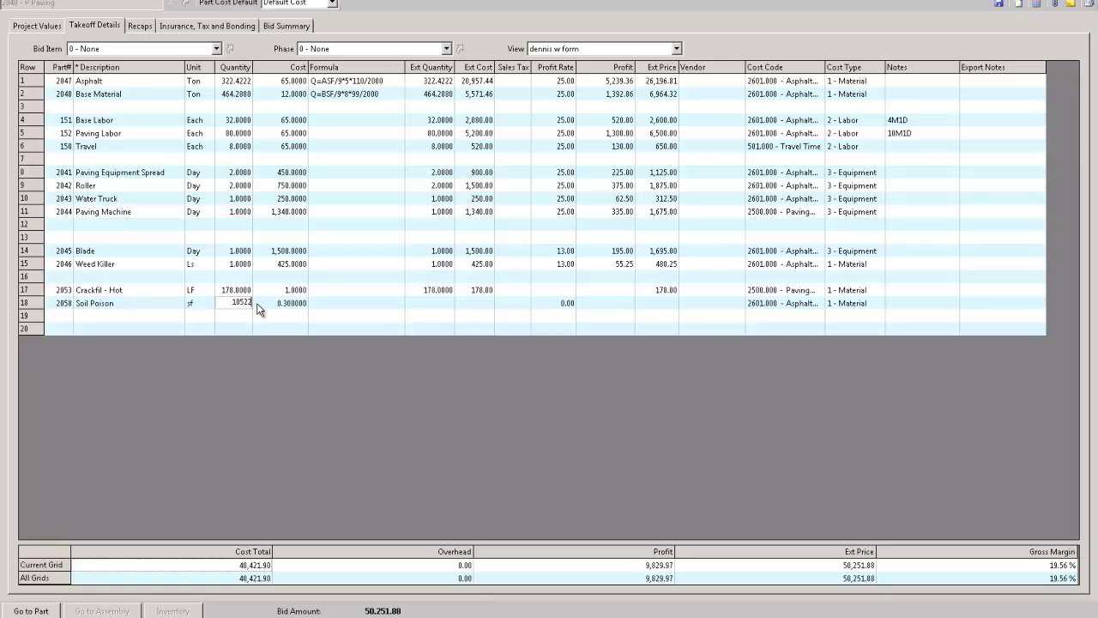
{"action": "key", "text": "Tab"}
{"action": "left_click", "coordinate": [1037, 6]}
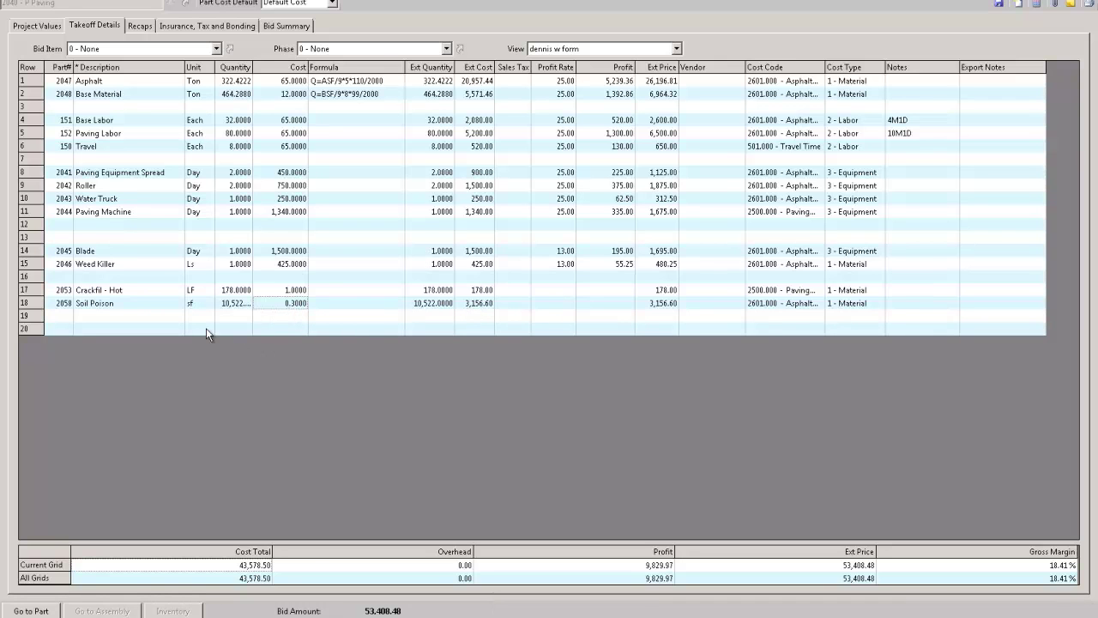
Step: Enter "Purple sky hook" as a free-text description in row 19, without a part number
{"action": "left_click", "coordinate": [164, 318]}
{"action": "type", "text": "Pu"}
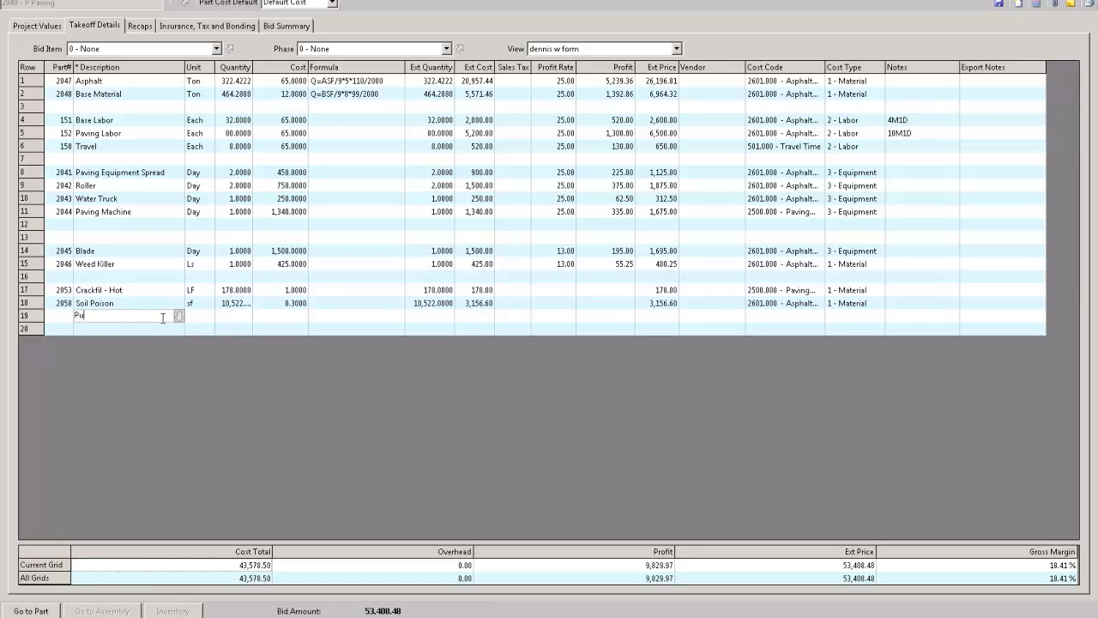
{"action": "type", "text": "rple sky hook"}
Step: Assign Shamrock Materials from the 3 - M-Concrete/Sand/Gravel vendor type as the vendor of the Asphalt row
{"action": "left_click", "coordinate": [694, 81]}
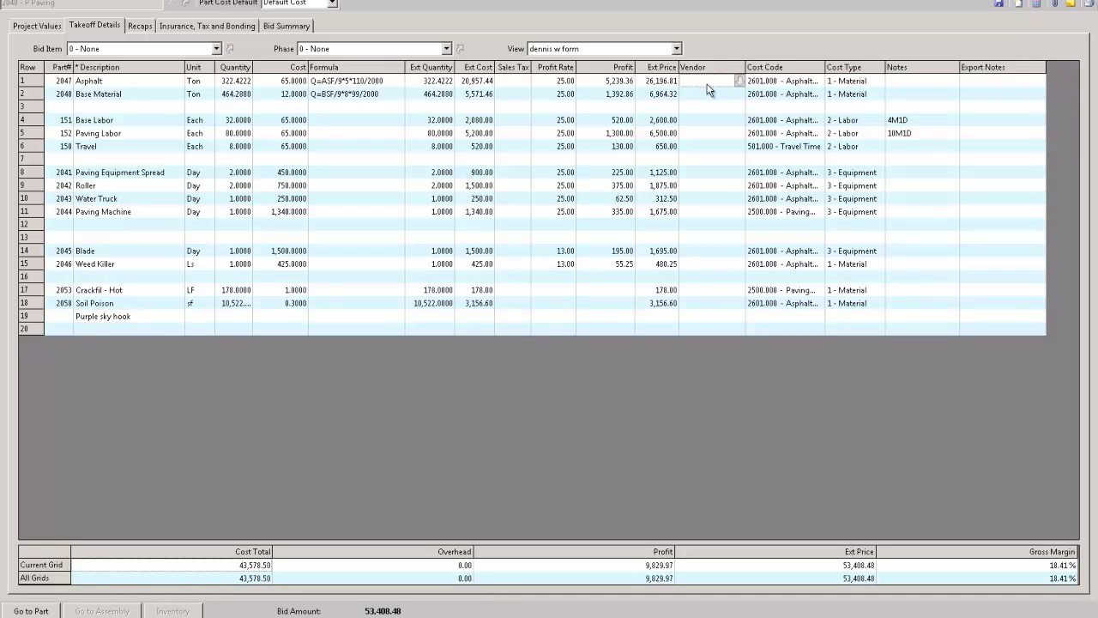
{"action": "left_click", "coordinate": [739, 81]}
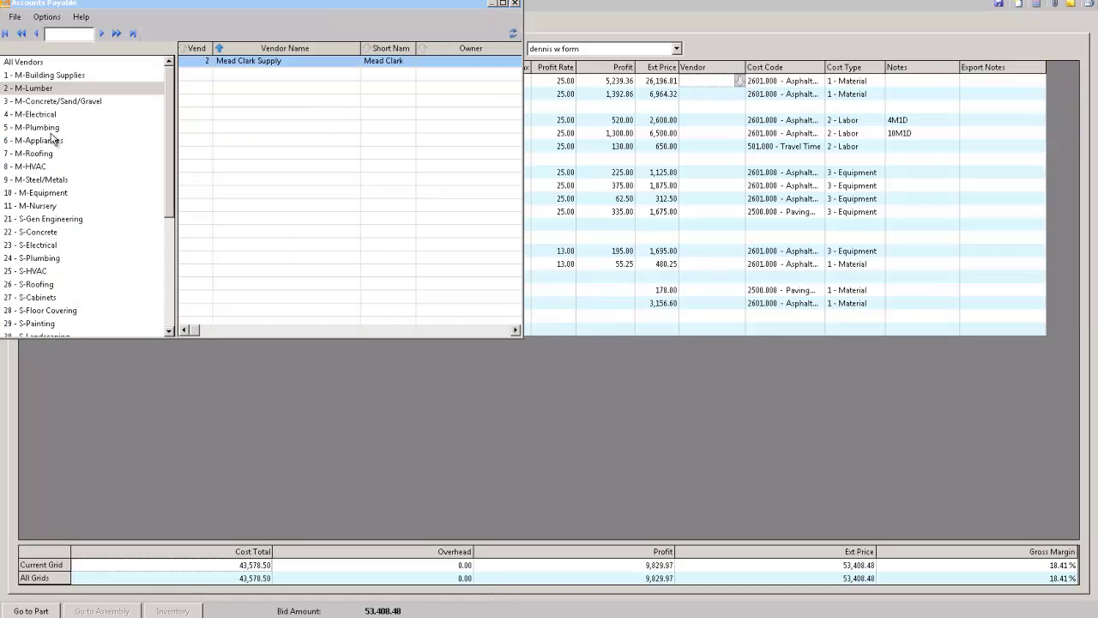
{"action": "left_click", "coordinate": [141, 101]}
{"action": "double_click", "coordinate": [236, 62]}
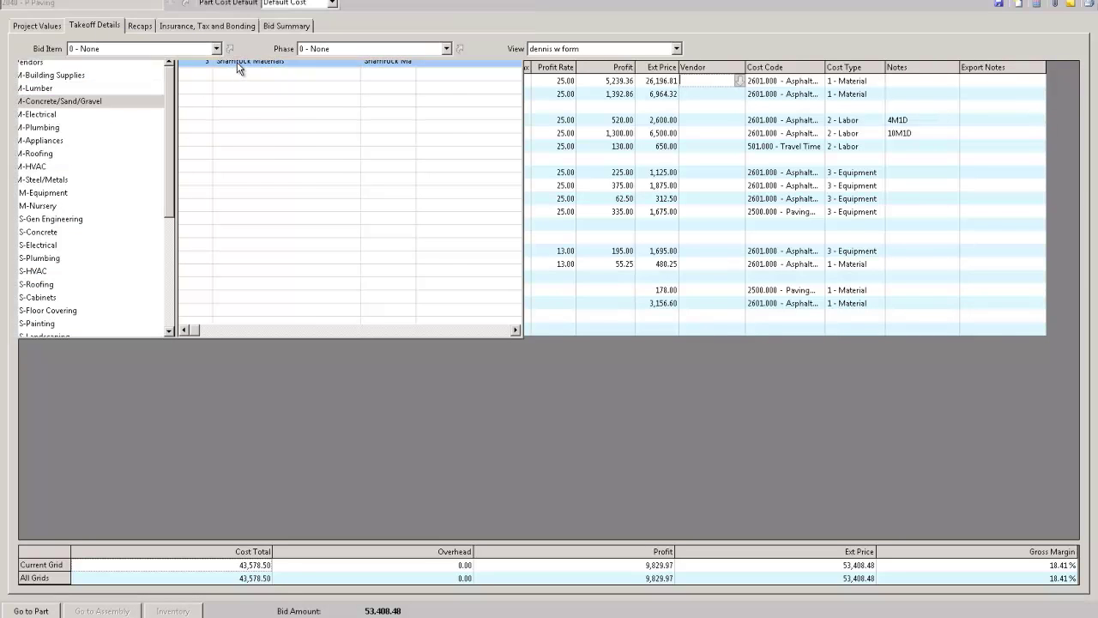